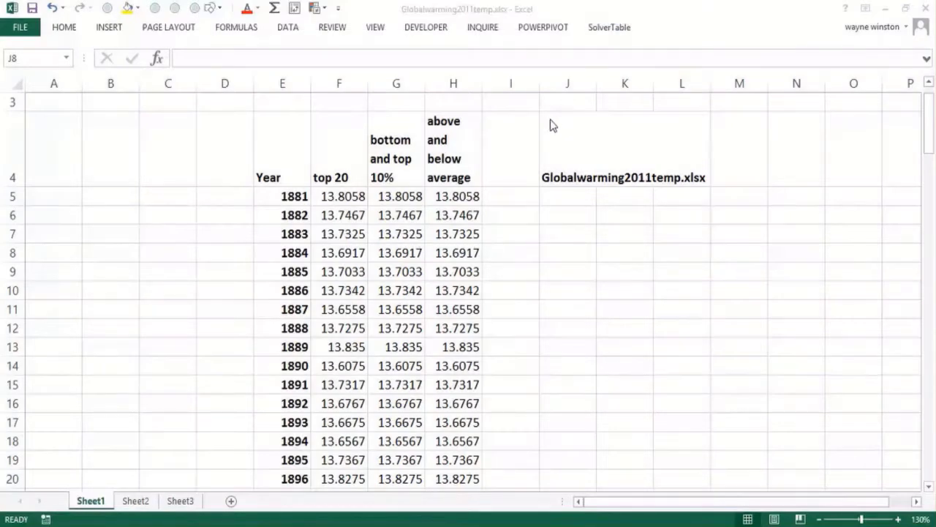
Enter the heading "Conditional Formatting" in cell J3
left_click(548, 102)
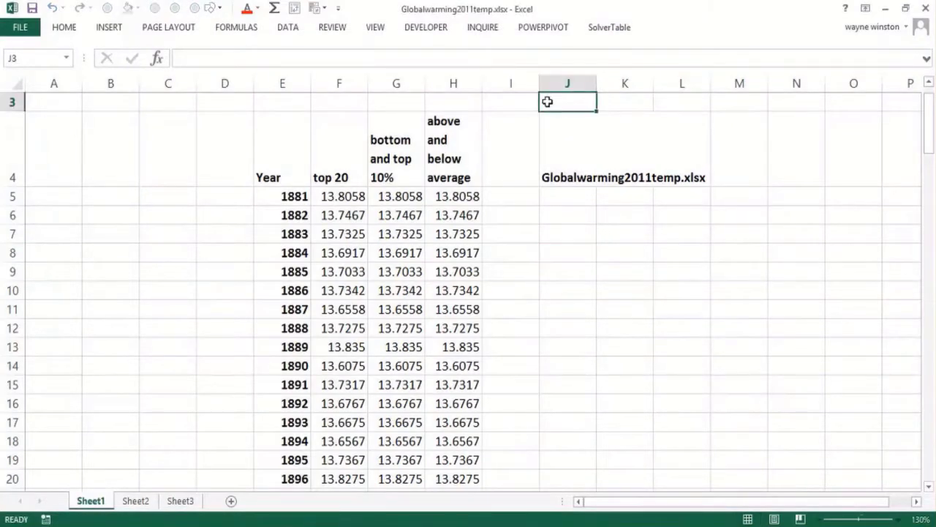
type("COnditiona")
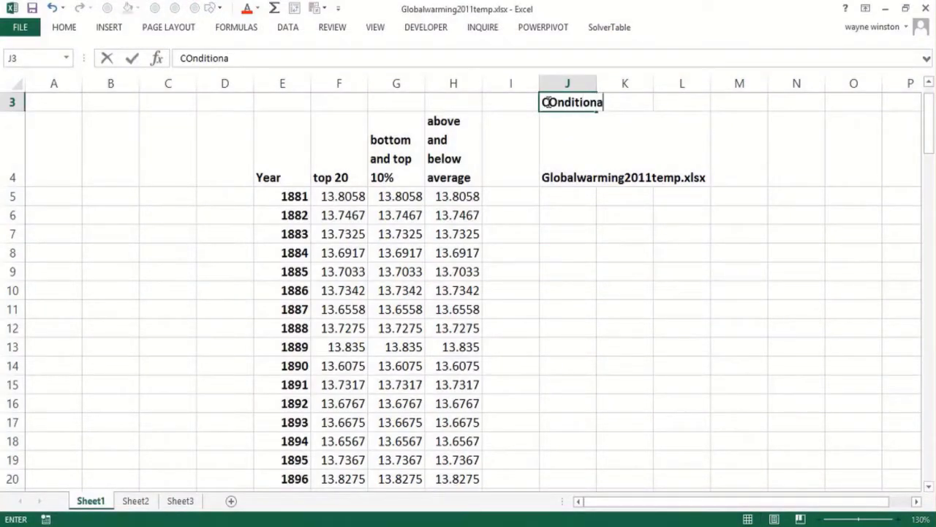
type("l Formatting")
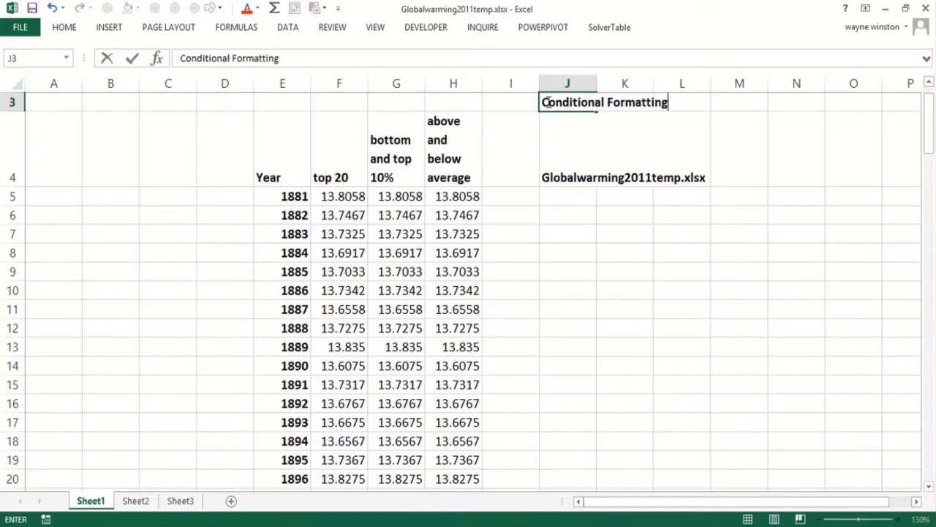
key("Return")
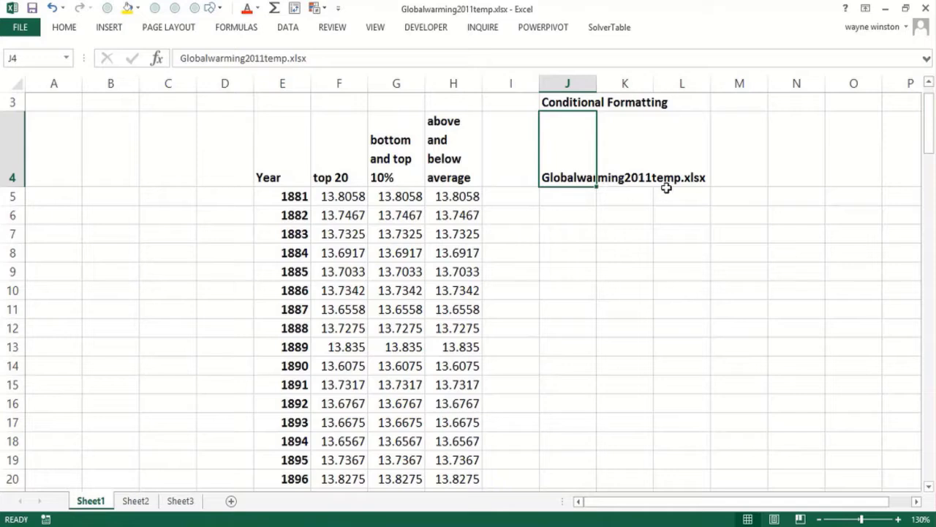
Enter the year range "1881-2011" in cell J5, below the file name
left_click(330, 196)
key("ctrl+shift+Down")
key("ctrl+Up")
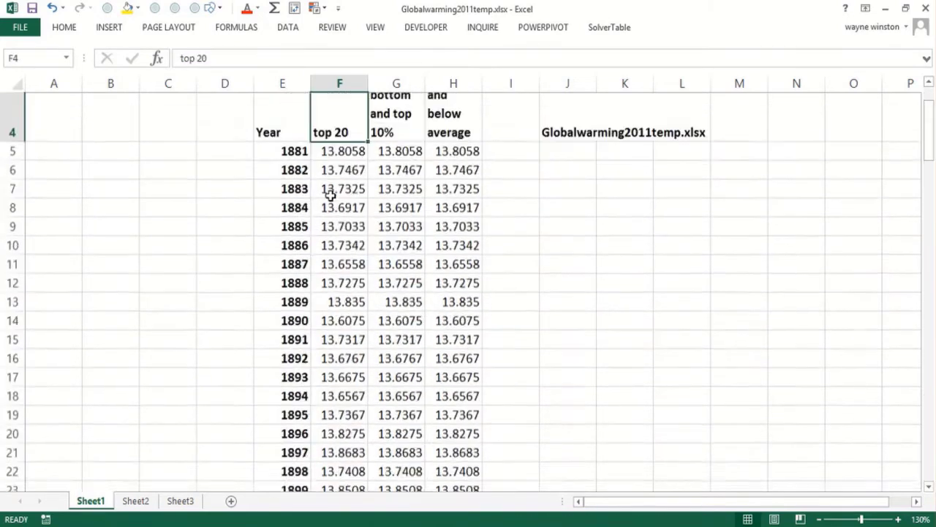
key("Up")
left_click(567, 197)
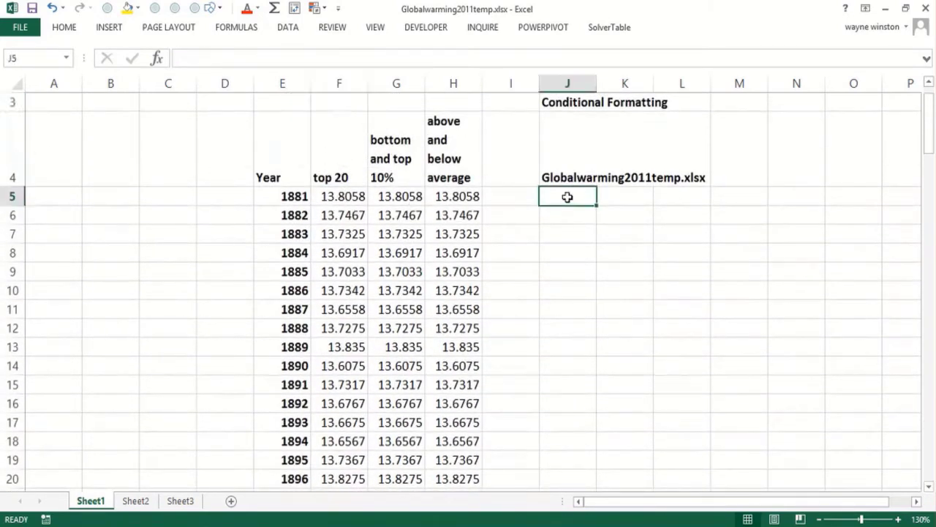
type("1881-2011")
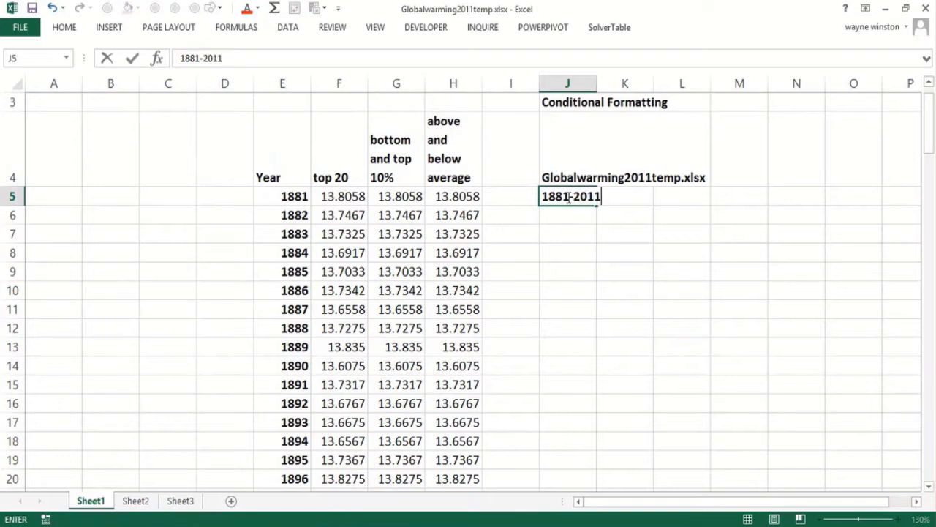
key("Return")
Enter the unit note "Degrees Celcius" in cell J6
type("Degre")
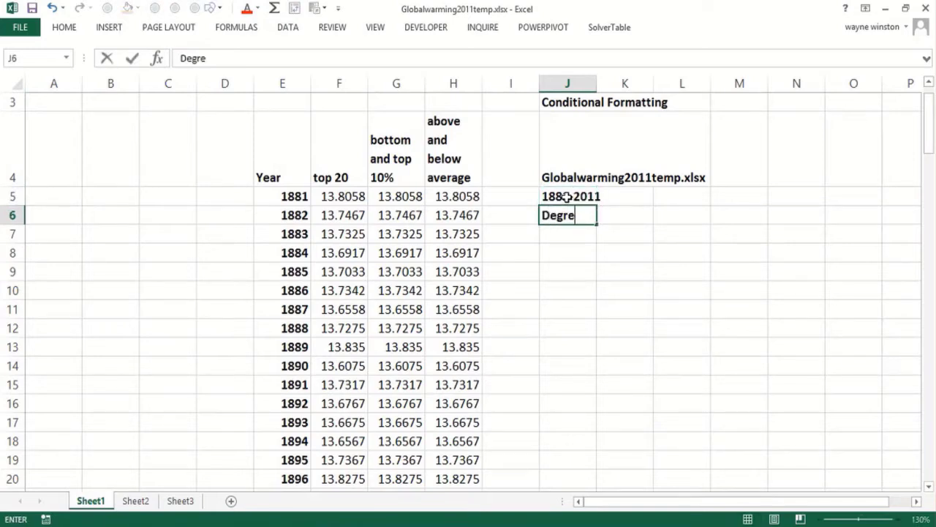
type("es Celcius")
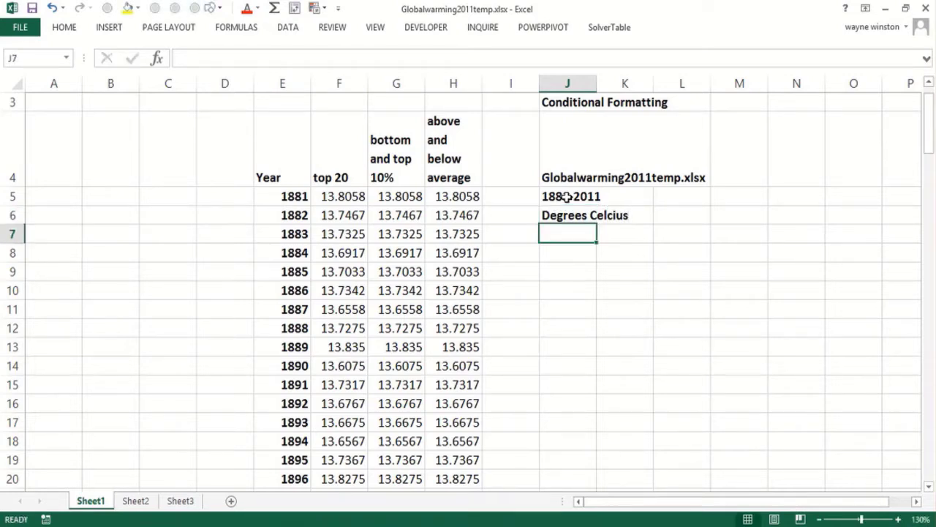
key("Return")
Change the unit note in cell J6 to "Degrees Centigrade"
key("Up")
key("F2")
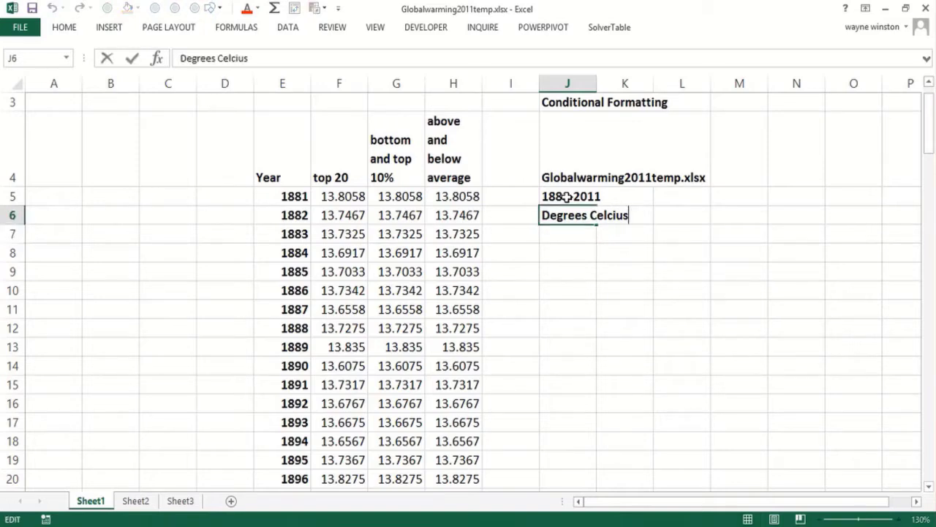
key("BackSpace")
key("BackSpace")
key("BackSpace")
key("BackSpace")
key("BackSpace")
type("nt")
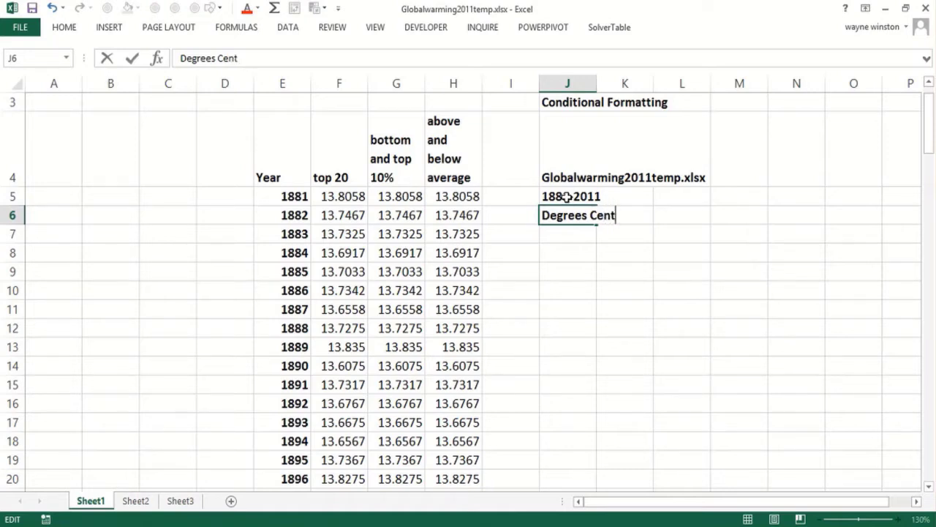
type("igrade")
key("Return")
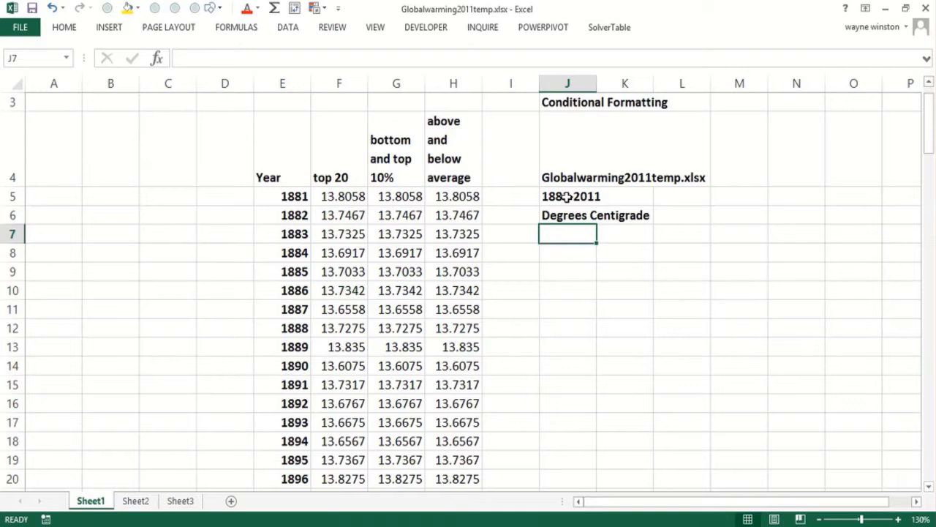
Enter the note "Inconvenient Truth" in cell J7
type("Incon")
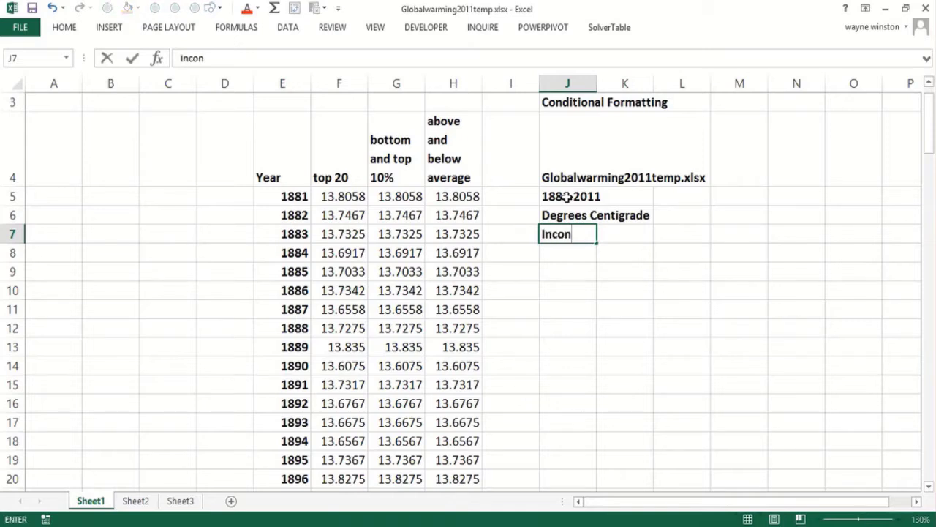
type("venie")
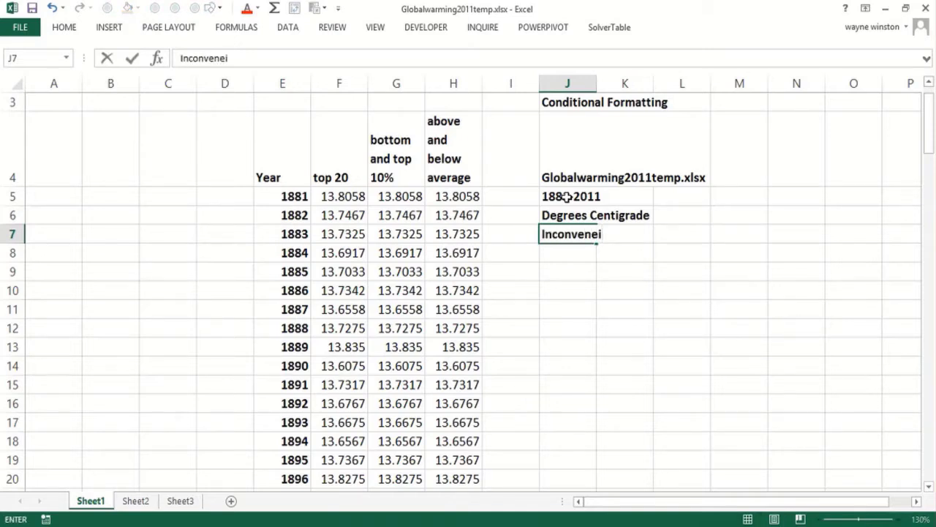
key("BackSpace")
key("BackSpace")
key("BackSpace")
type("nient Truth")
key("Return")
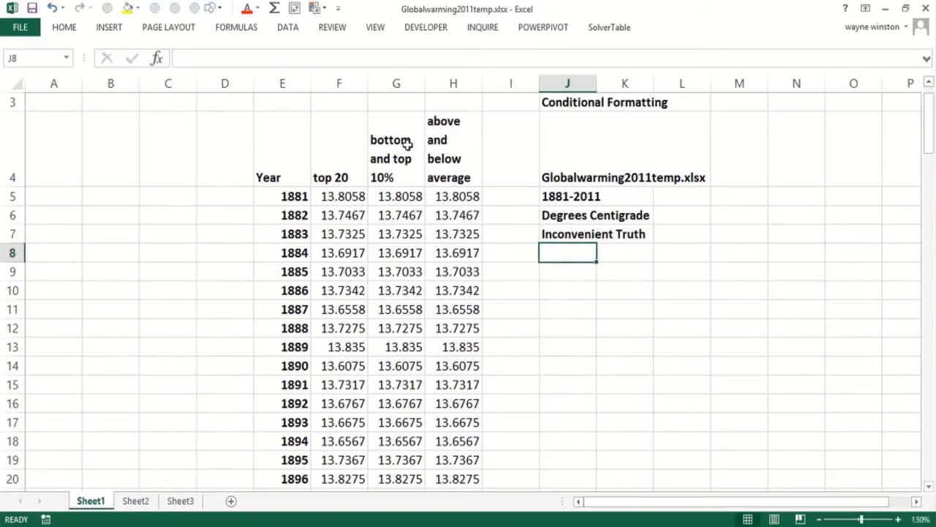
left_click(353, 196)
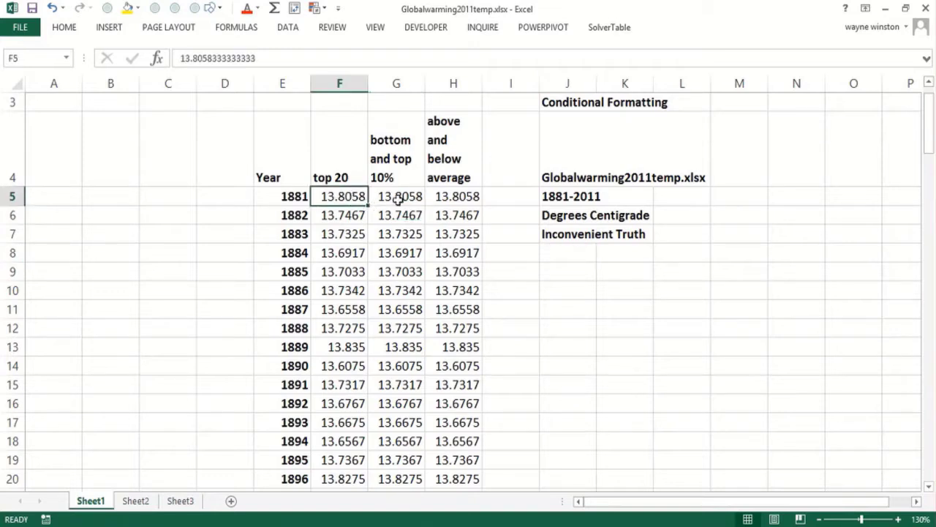
left_click(352, 290)
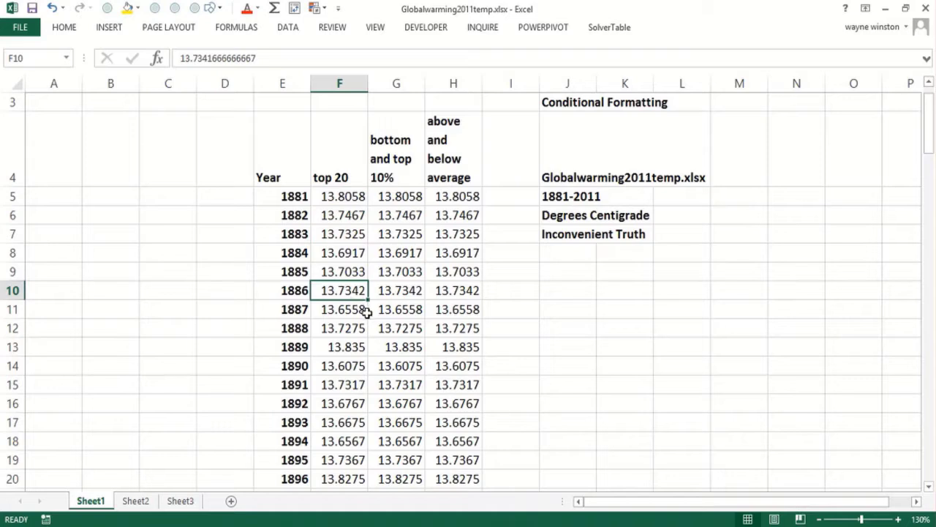
left_click(455, 285)
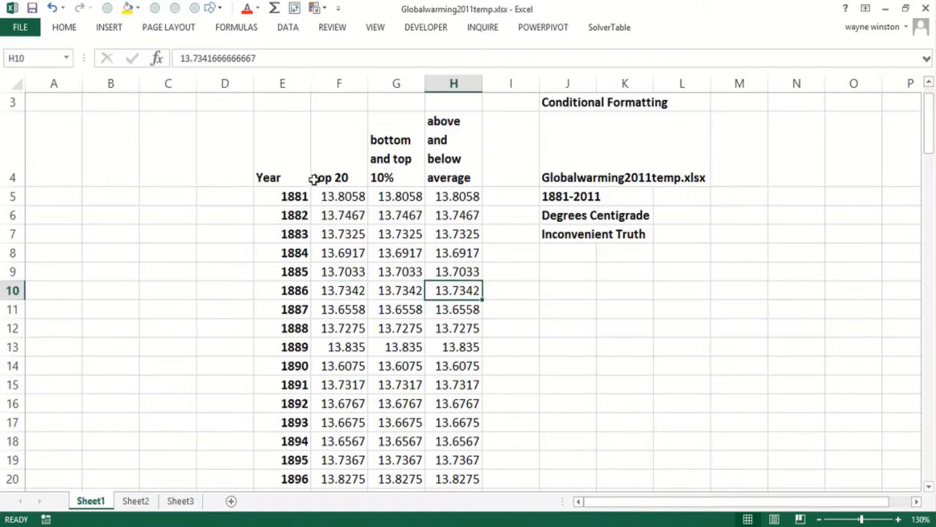
left_click(334, 194)
left_click(376, 196)
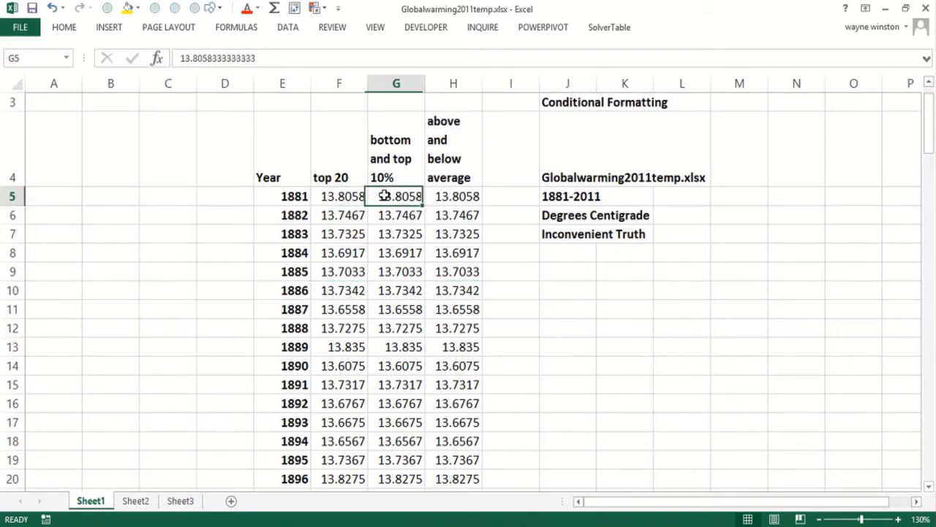
left_click(336, 194)
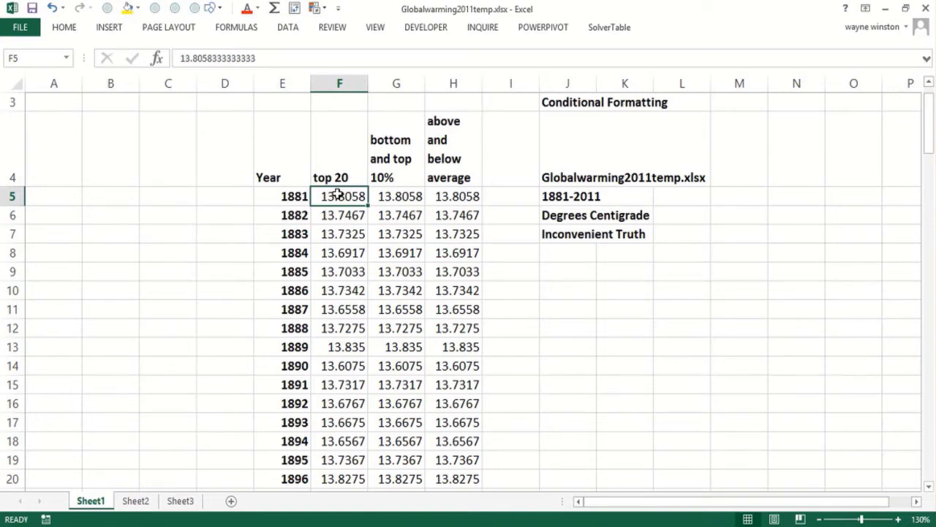
left_click(337, 185)
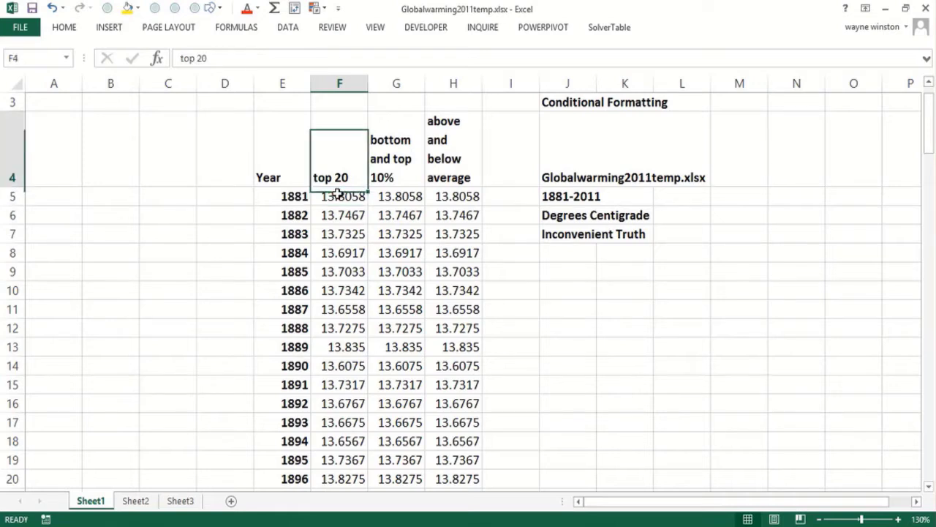
Apply a Top 10 Items conditional formatting rule to F5:F135, with the rank set to 20 and Light Red Fill with Dark Red Text
left_click(337, 194)
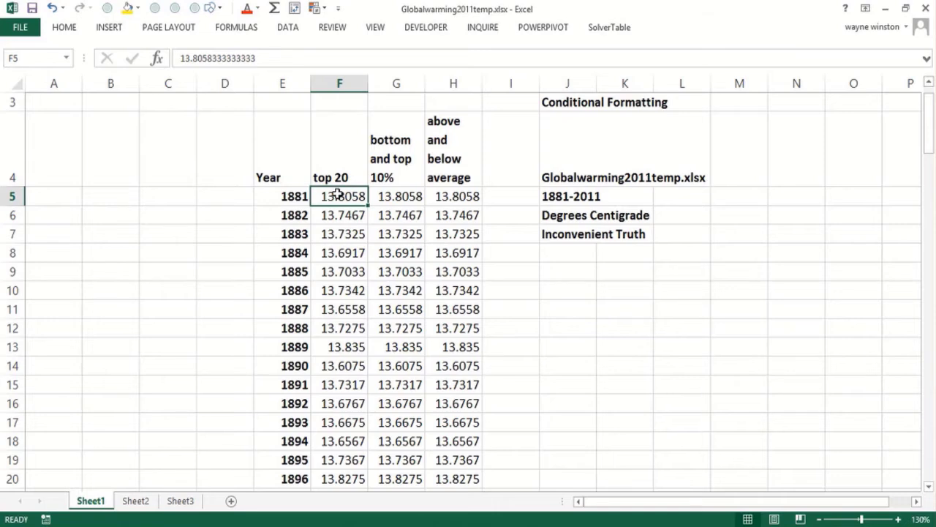
key("ctrl+shift+Down")
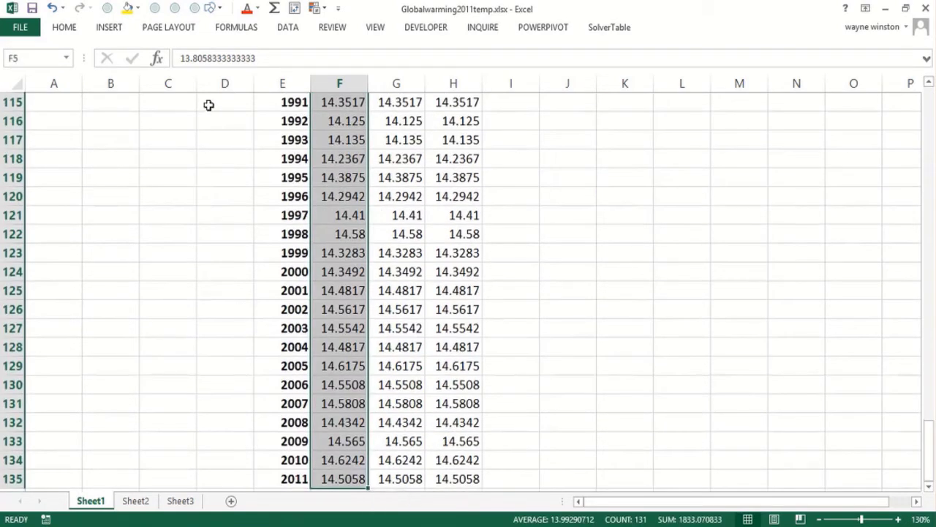
left_click(65, 31)
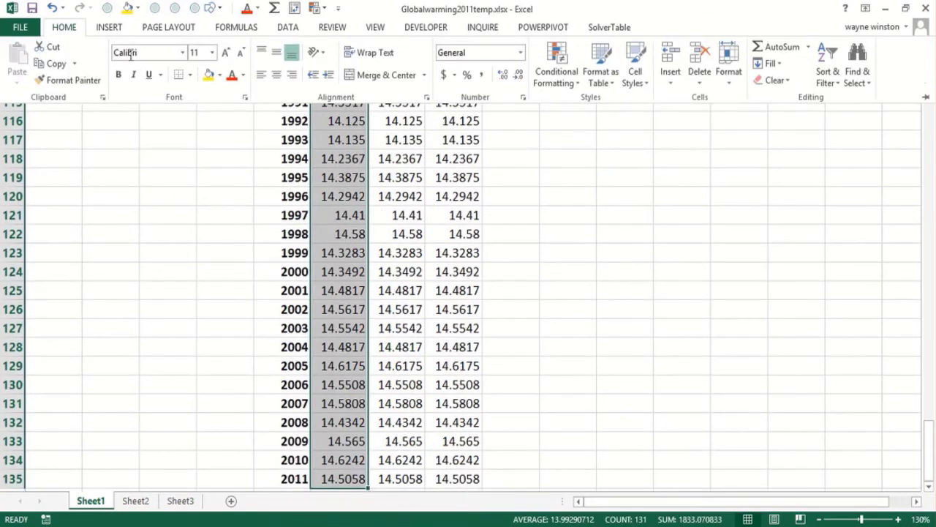
left_click(555, 82)
mouse_move(581, 139)
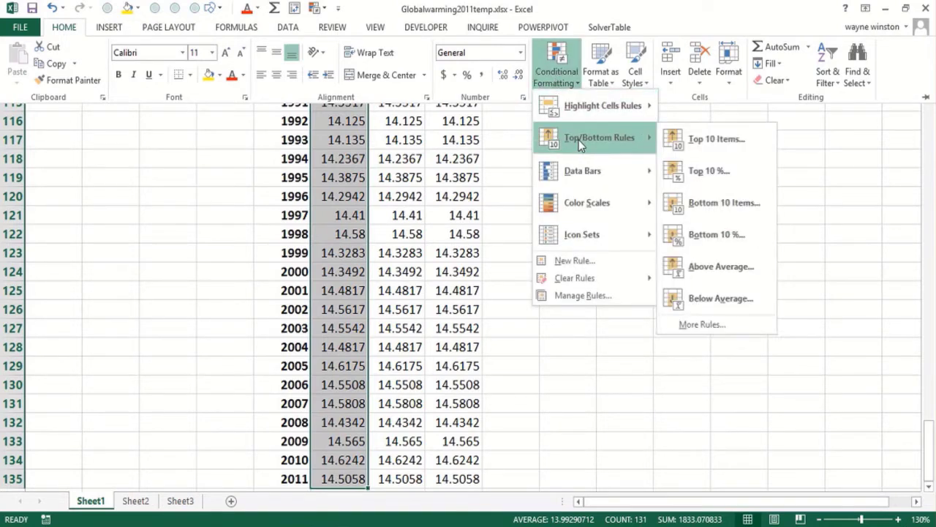
left_click(699, 139)
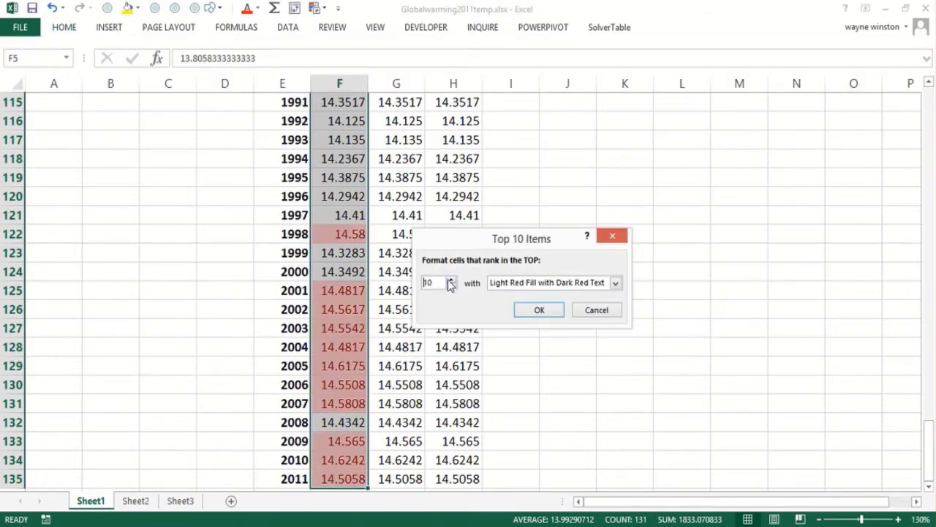
left_click_drag(437, 283, 420, 285)
type("20")
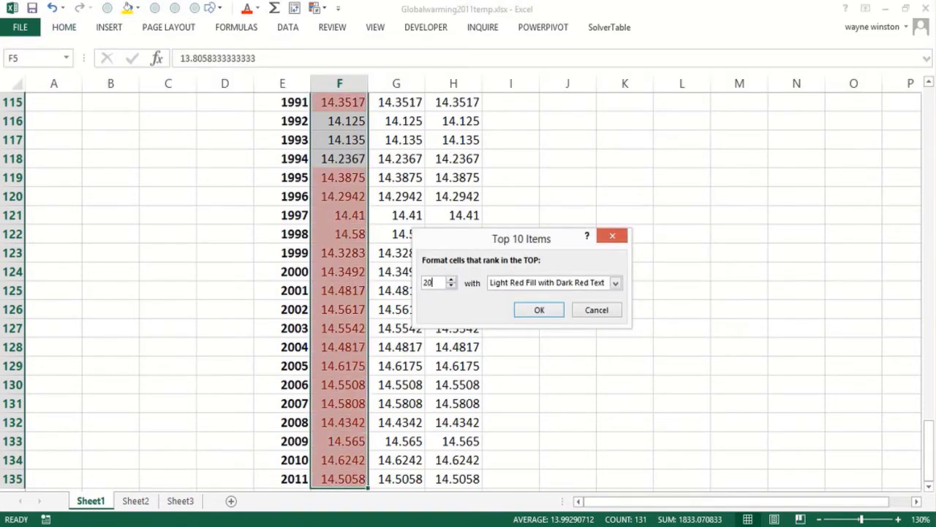
left_click(549, 315)
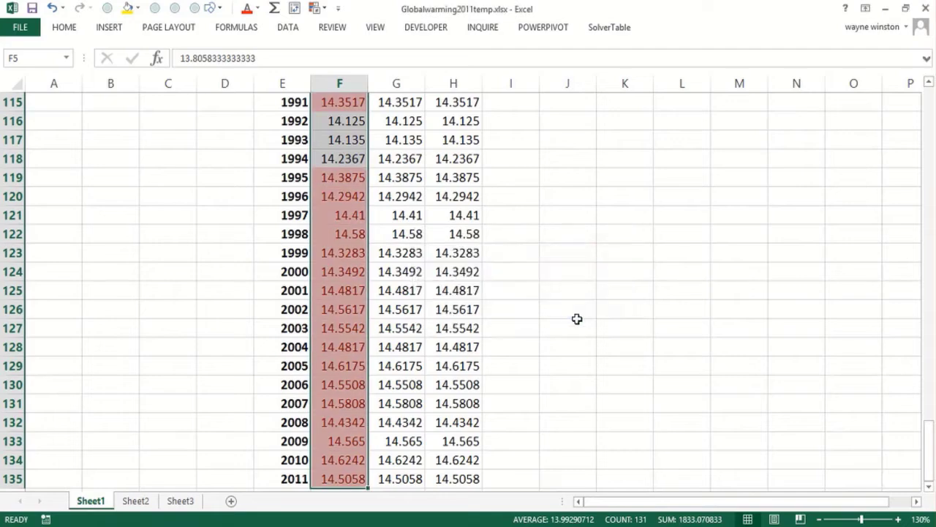
Examine which years' temperatures are highlighted in the "top 20" column across the whole data range
left_click(589, 324)
scroll(591, 324, "up", 14)
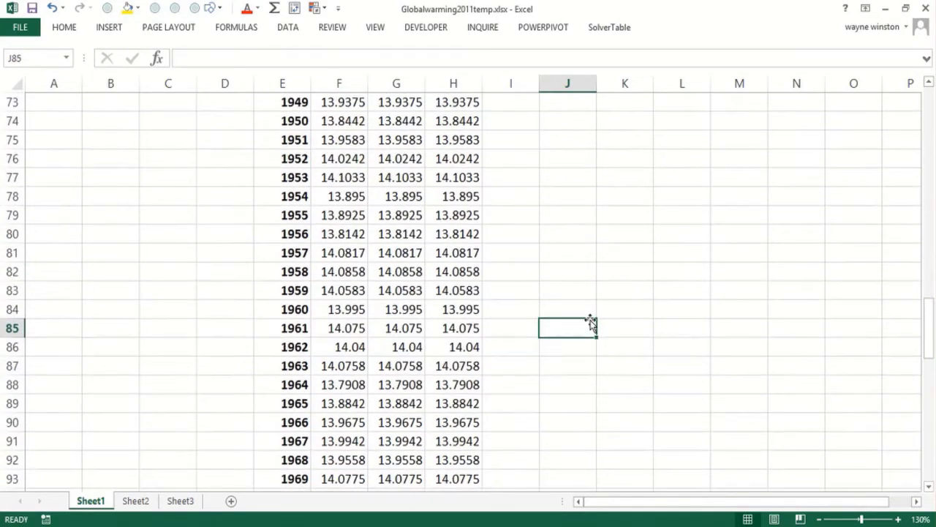
key("Page_Up")
key("Page_Up")
key("Page_Up")
key("Page_Up")
key("Page_Down")
key("Page_Down")
key("Page_Down")
key("Page_Down")
key("Page_Down")
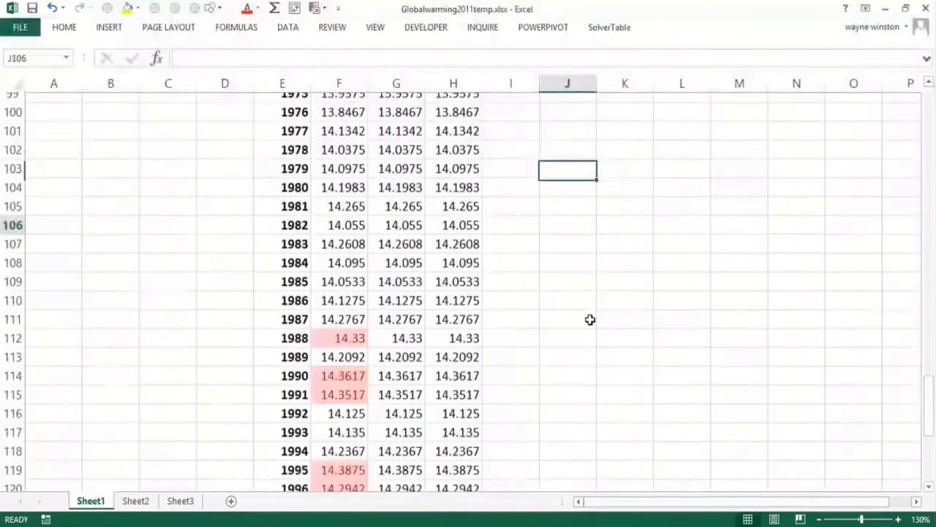
scroll(590, 320, "down", 1)
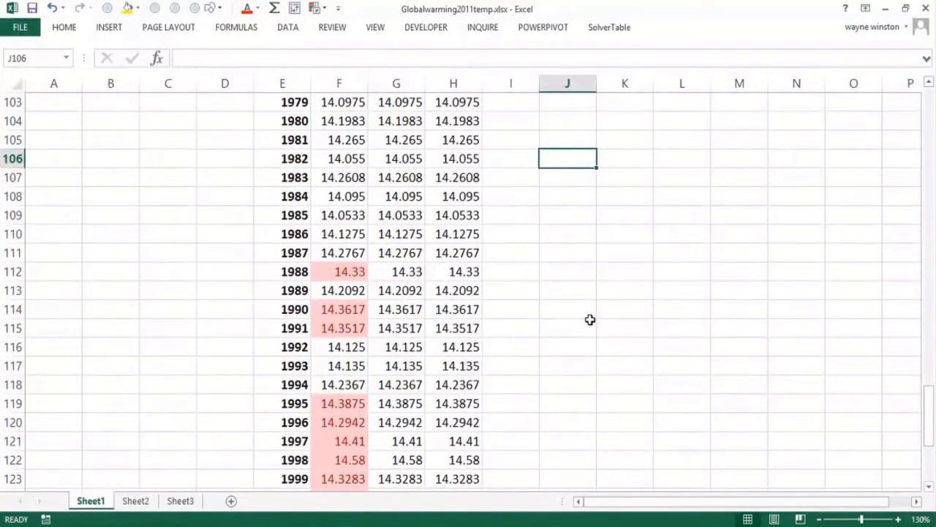
key("Down")
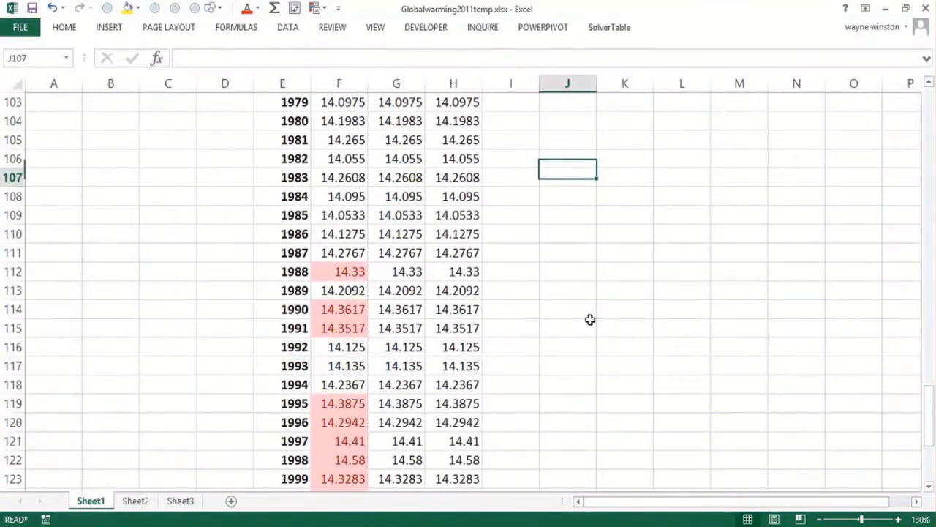
key("Down")
key("Down")
key("Down")
key("Down")
key("Down")
key("Down")
key("Down")
key("Down")
key("Down")
key("Down")
key("Down")
key("Down")
key("Down")
key("Down")
key("Down")
key("Down")
key("Down")
key("Down")
key("Down")
key("Down")
key("Down")
key("Down")
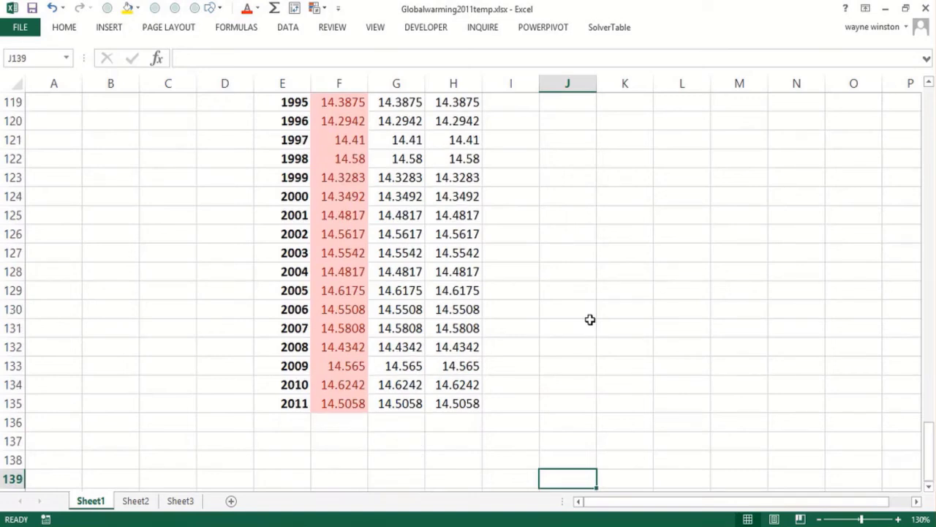
key("Page_Up")
key("Page_Up")
key("Page_Up")
key("Page_Up")
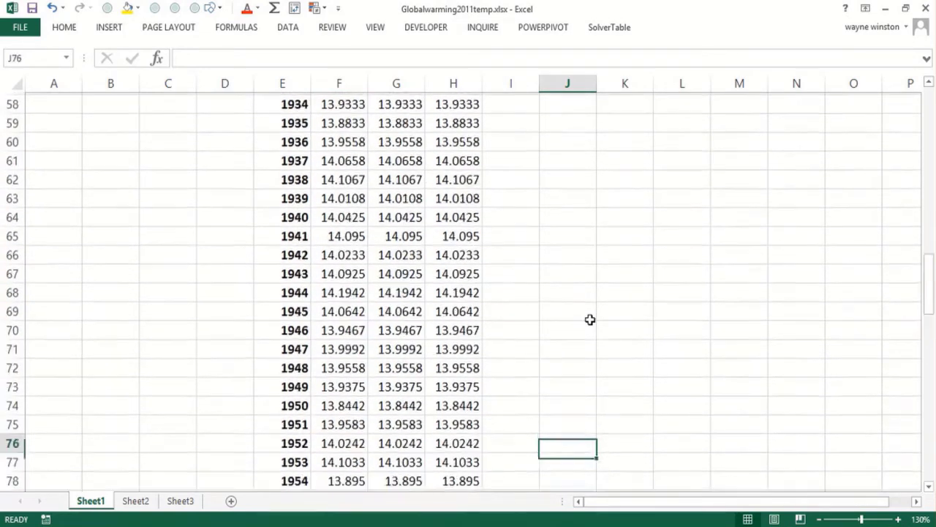
key("Page_Up")
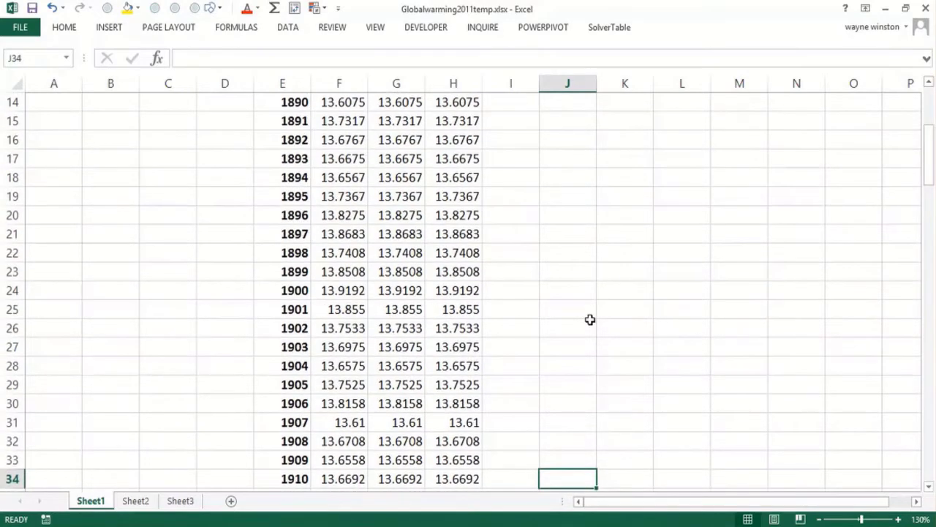
Check which years in the rows down to 2011 fall among the highlighted top 20 temperatures
key("Page_Down")
key("Page_Down")
key("Page_Down")
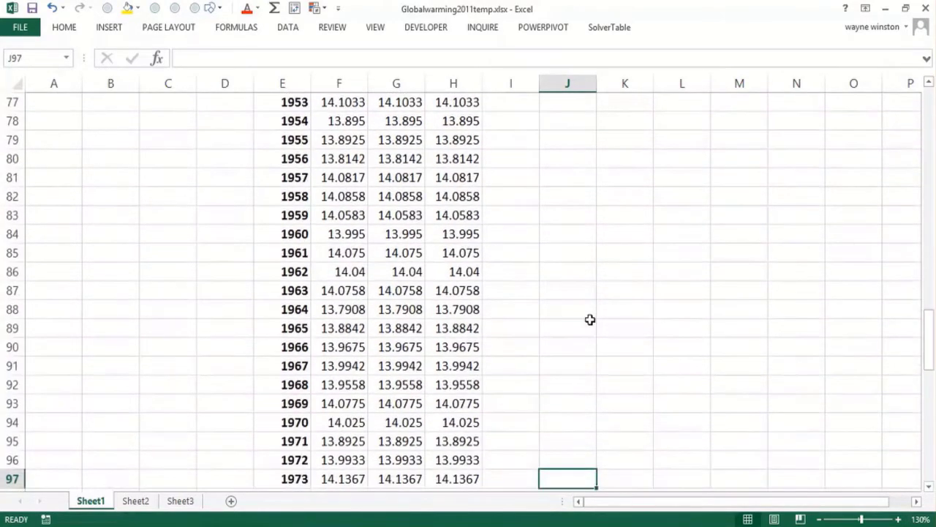
key("Page_Down")
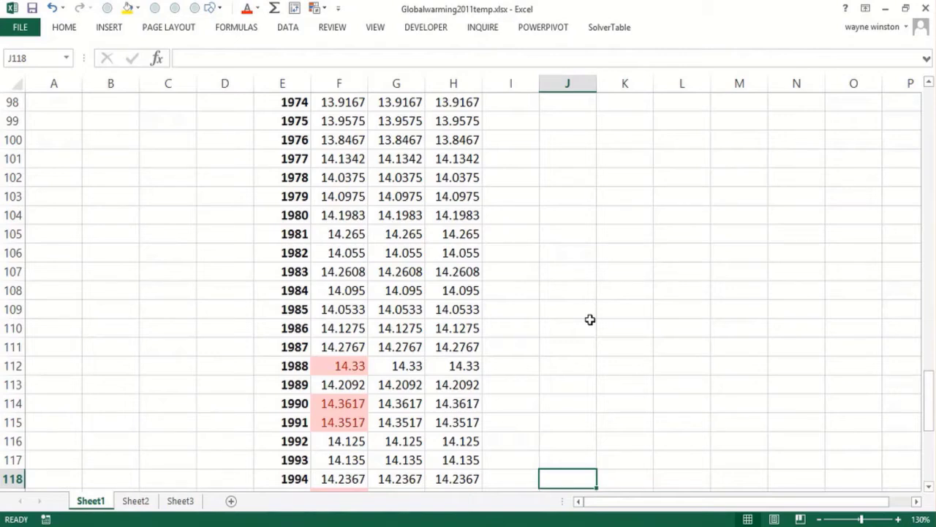
key("Page_Down")
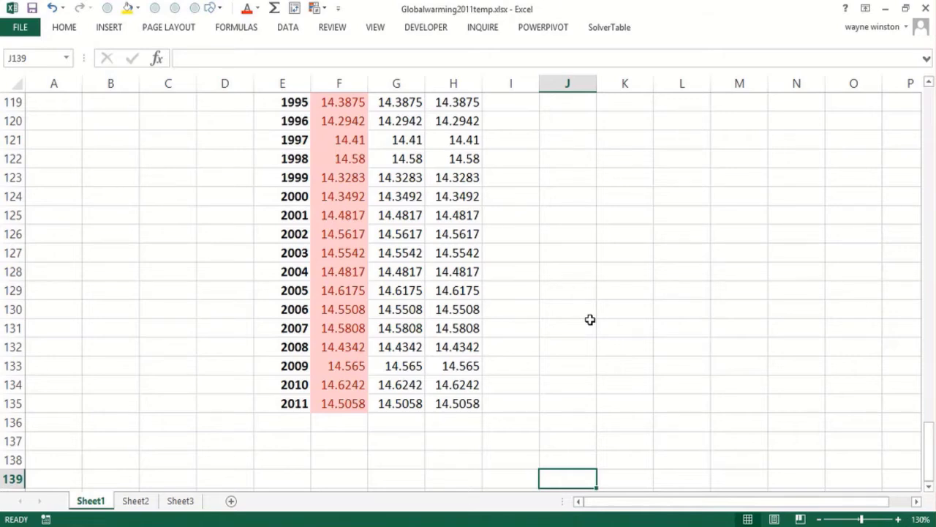
key("Page_Up")
key("Page_Up")
key("Page_Up")
key("Page_Up")
key("Page_Up")
key("Page_Up")
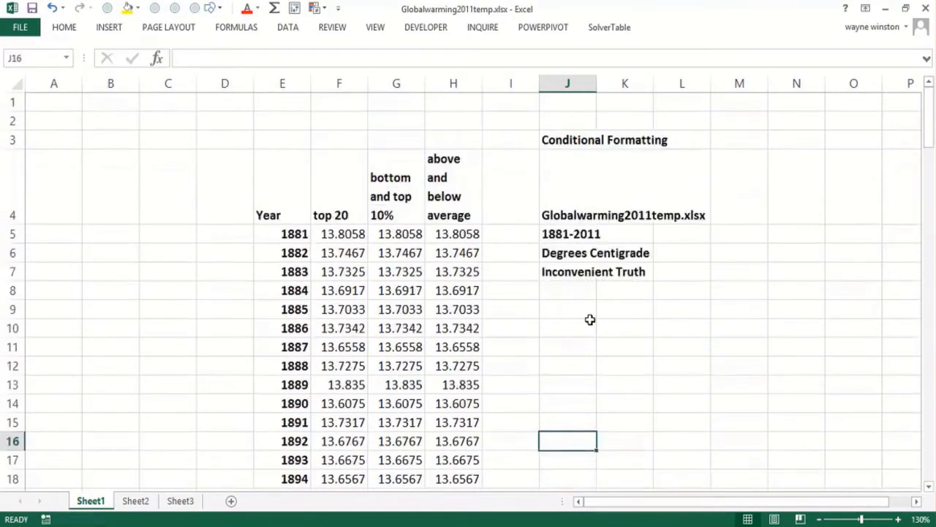
Apply a Top 10% conditional formatting rule to G5:G135, using 10% and Light Red Fill with Dark Red Text
key("Left")
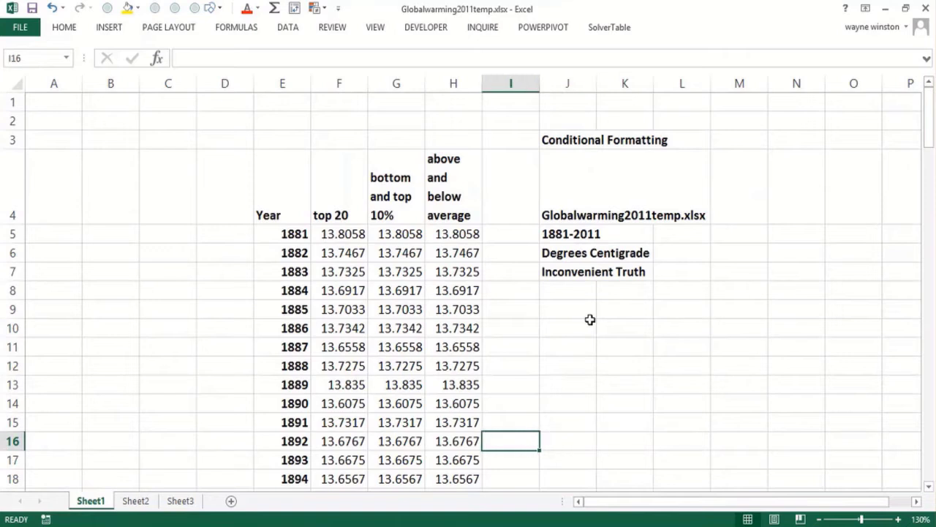
key("Up")
key("Up")
key("Up")
key("Up")
key("Up")
key("Up")
key("Up")
key("Up")
key("Up")
key("Up")
key("Up")
key("Up")
key("Up")
key("Up")
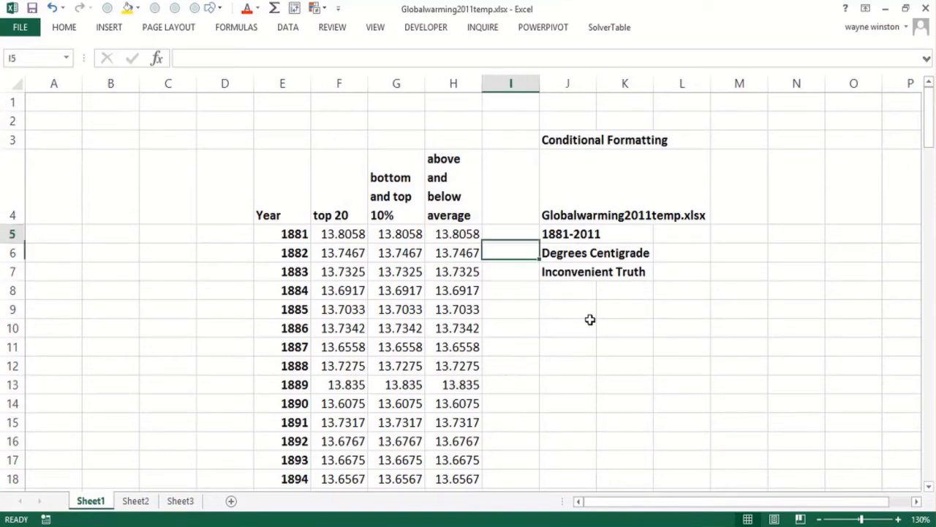
key("Down")
key("Down")
key("Down")
key("Down")
key("Left")
key("Left")
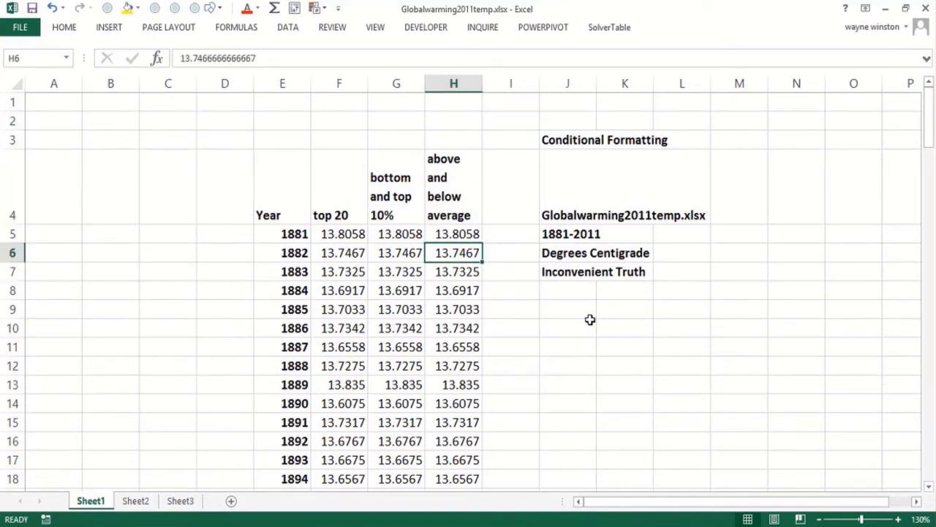
key("Up")
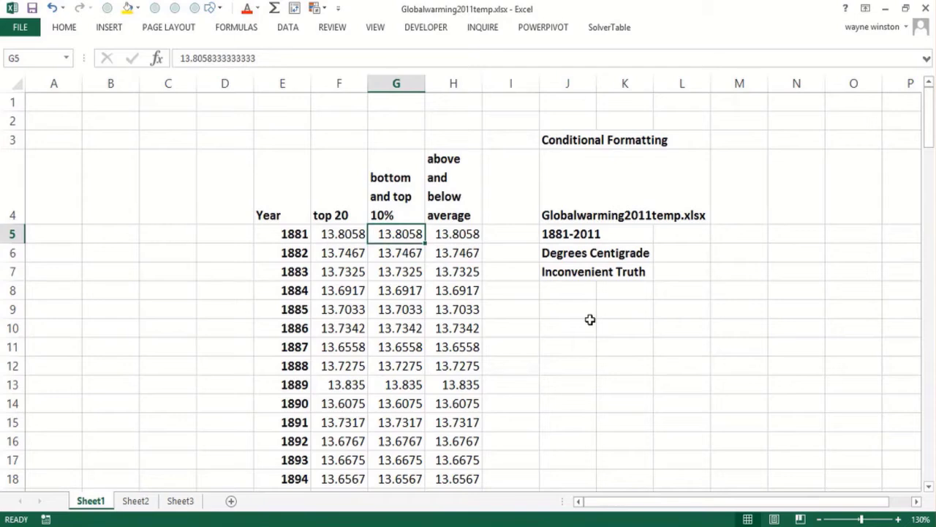
key("ctrl+shift+Down")
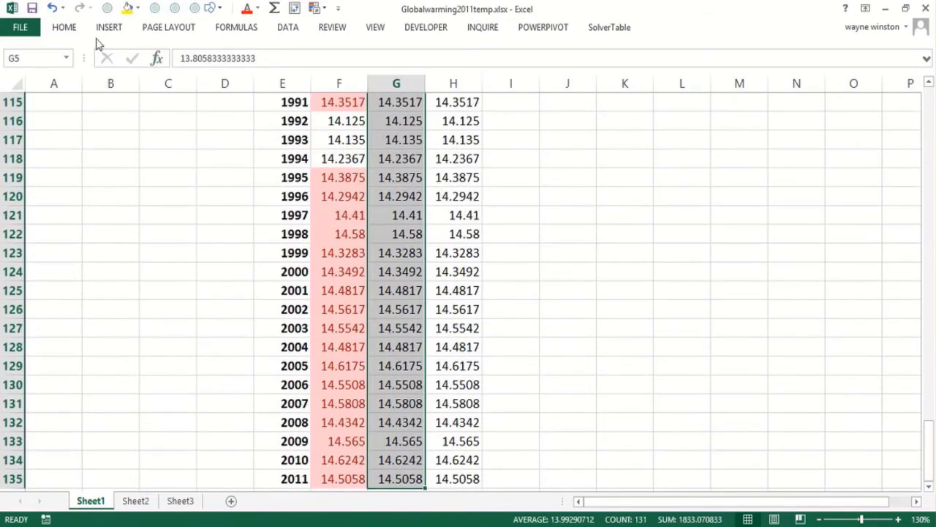
left_click(64, 29)
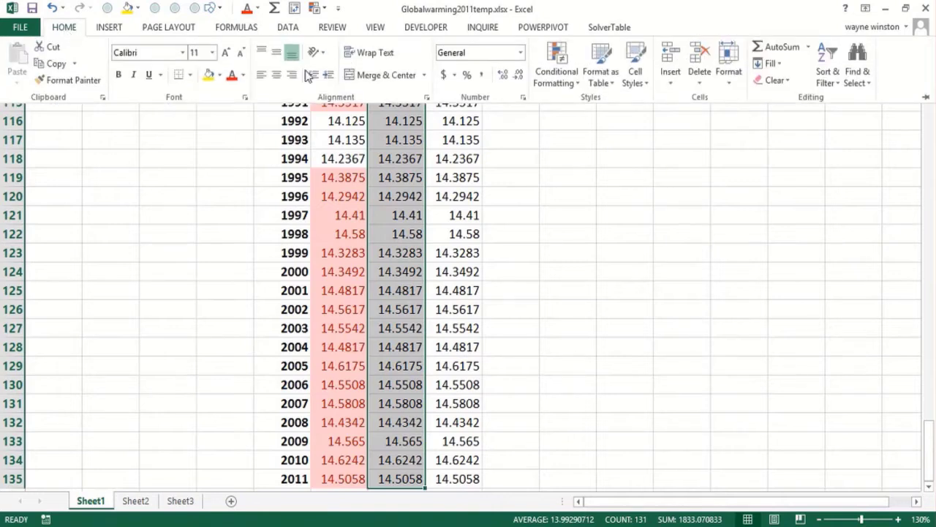
left_click(556, 66)
mouse_move(573, 168)
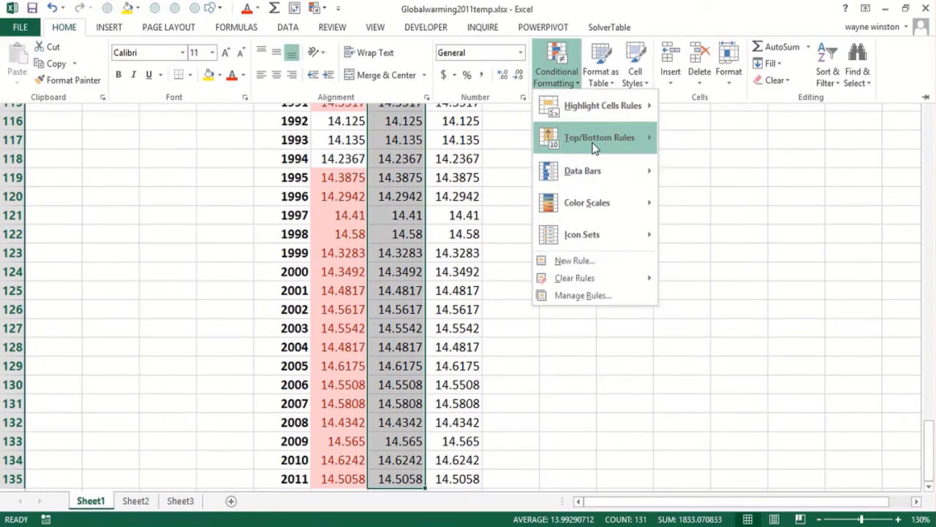
mouse_move(595, 146)
left_click(716, 181)
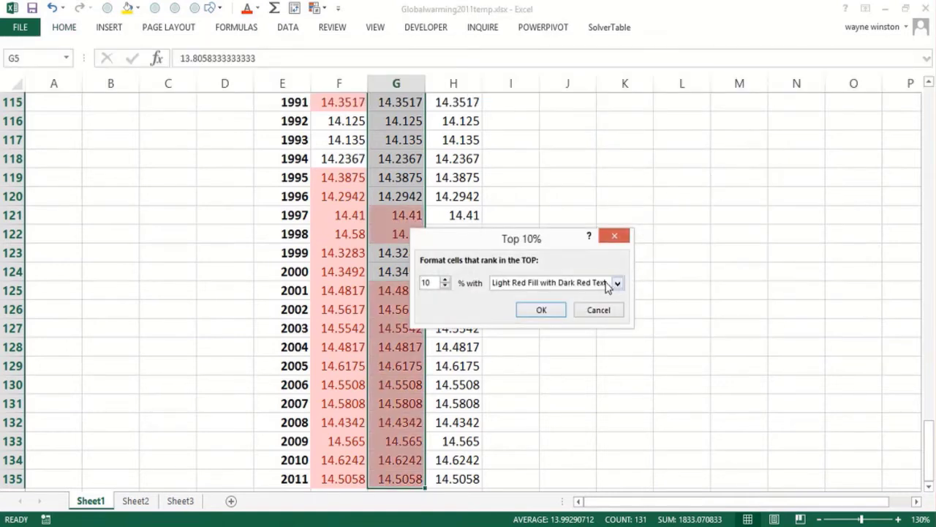
left_click(619, 284)
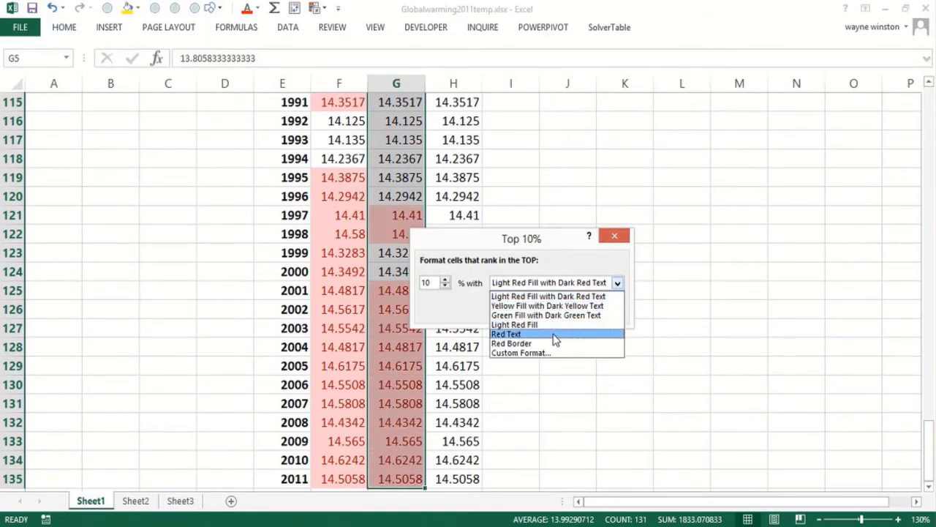
left_click(562, 296)
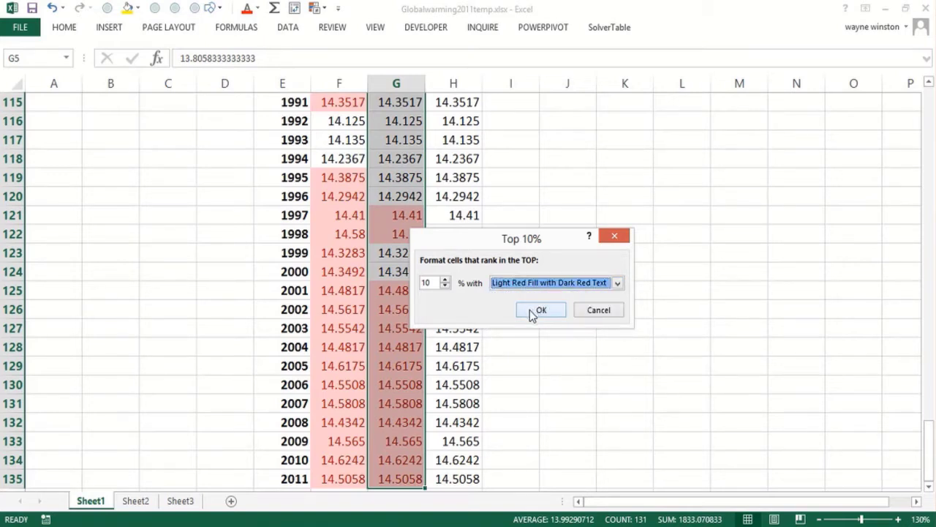
left_click(538, 311)
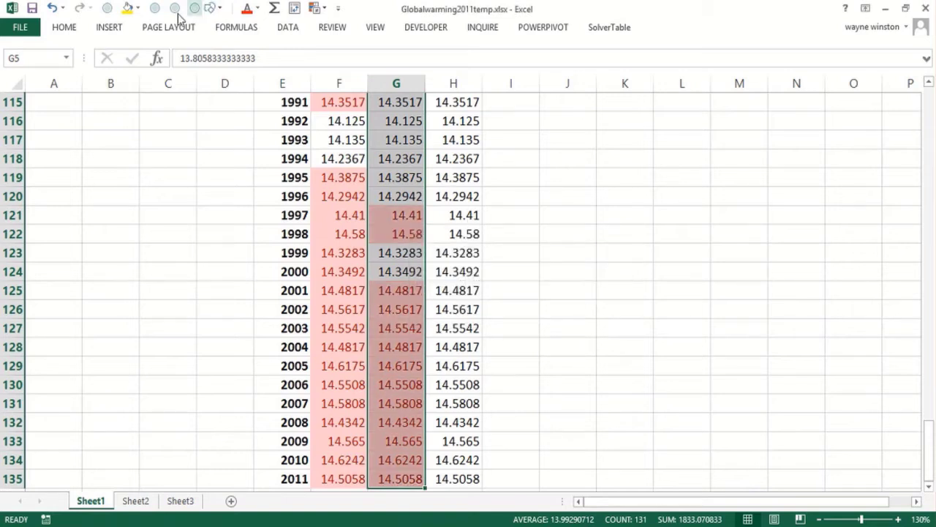
Add a Bottom 10% conditional formatting rule to G5:G135, using 10% and Green Fill with Dark Green Text
left_click(66, 29)
left_click(545, 81)
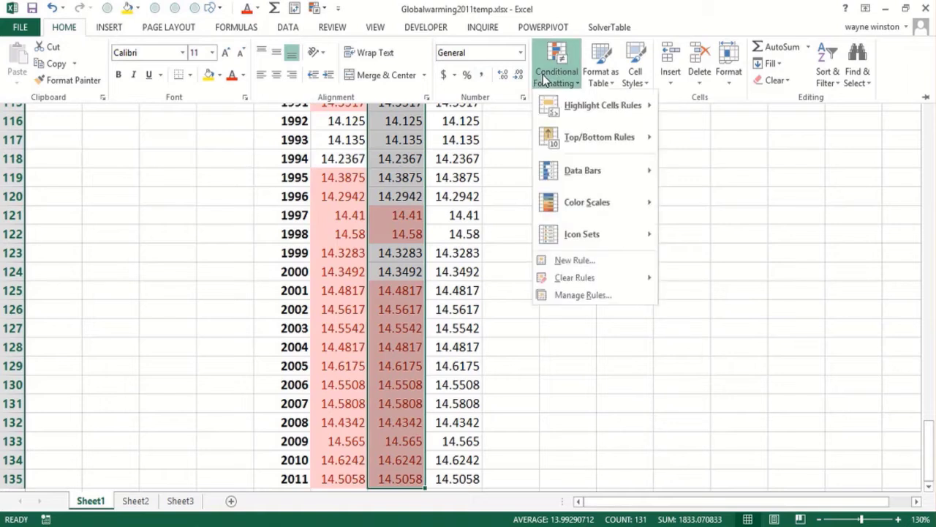
mouse_move(564, 137)
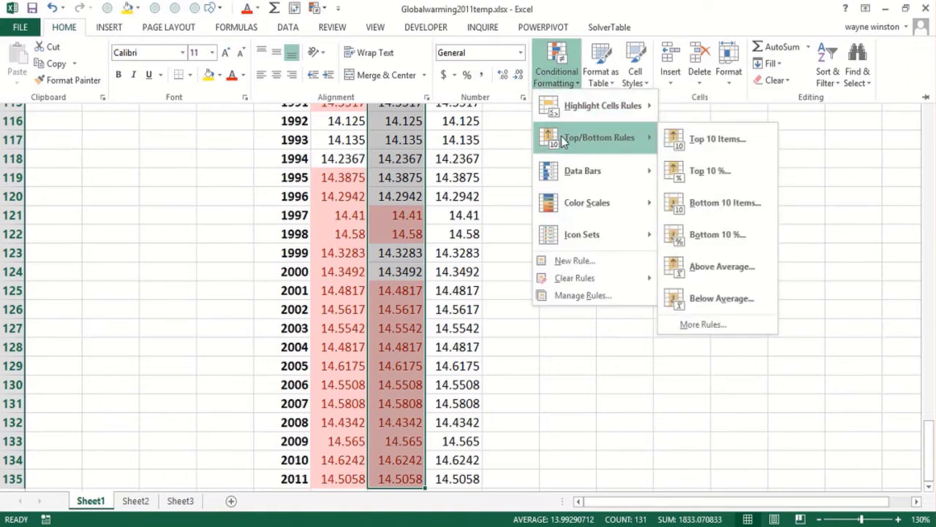
left_click(699, 244)
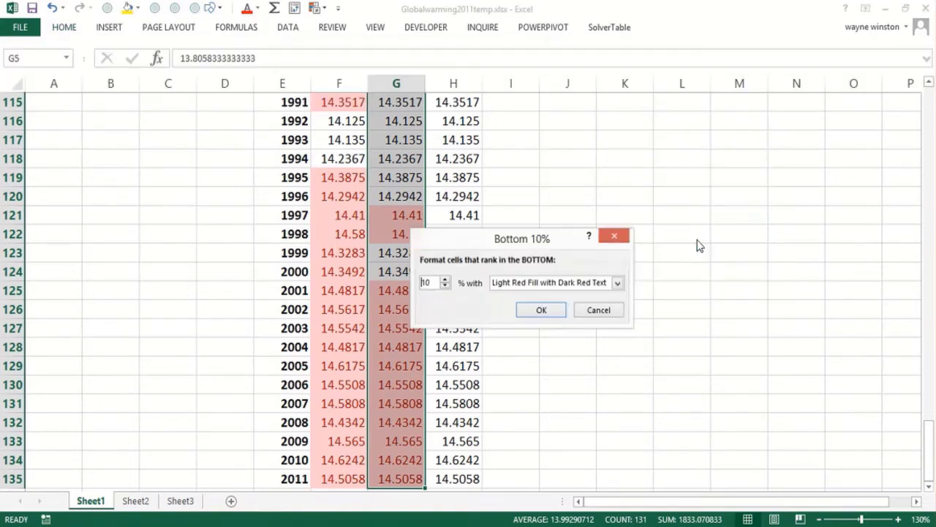
left_click(617, 284)
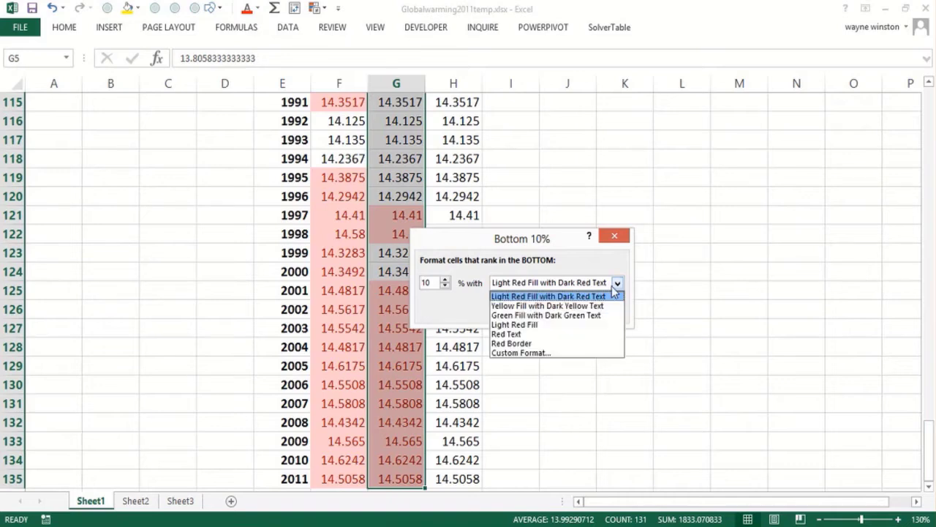
left_click(554, 316)
left_click(547, 313)
left_click(546, 315)
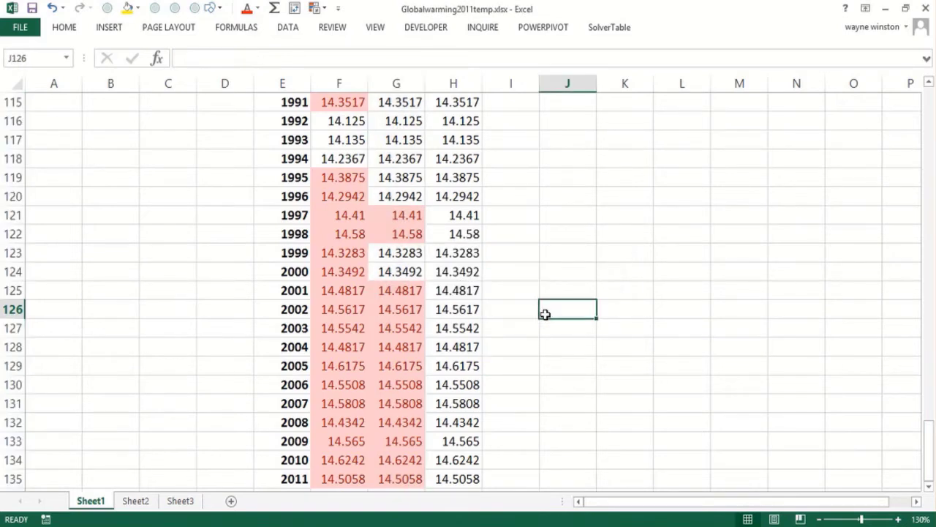
Examine how the red and green highlights are distributed over the years in the "bottom and top 10%" column
key("Page_Down")
key("Page_Up")
key("Page_Up")
key("Page_Up")
key("Page_Up")
key("Page_Up")
key("Page_Up")
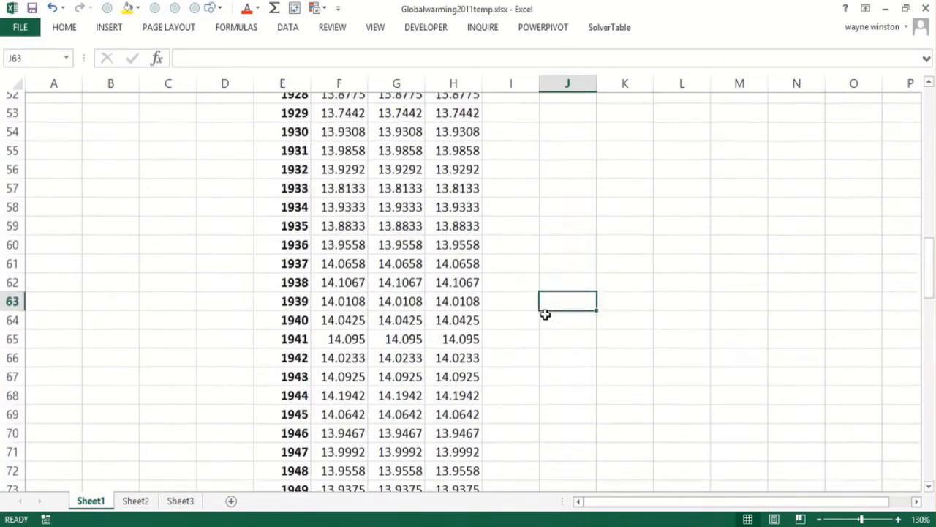
key("Page_Down")
key("Page_Down")
key("Page_Down")
key("Page_Down")
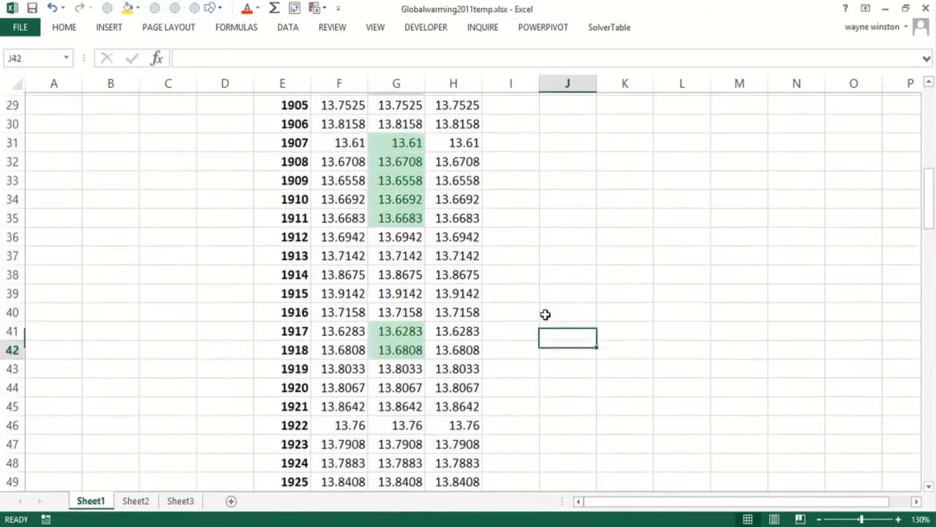
key("Page_Down")
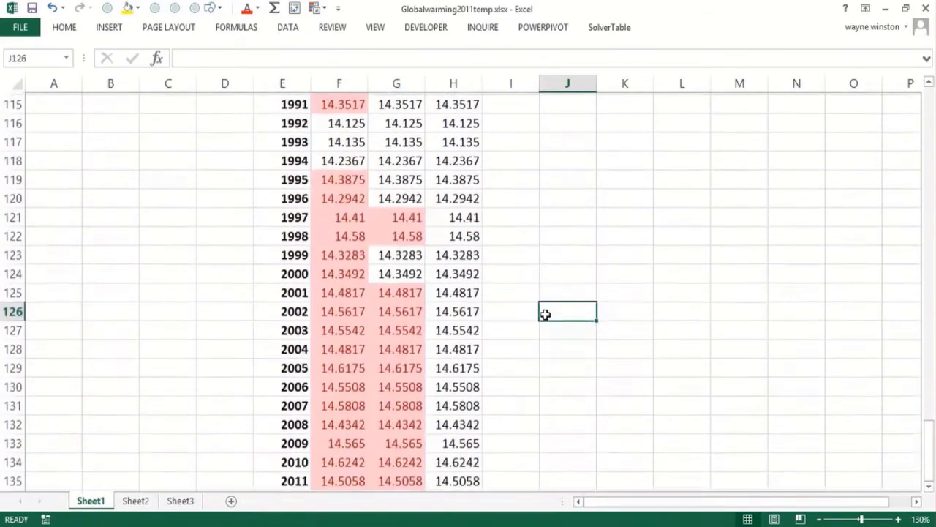
key("Page_Down")
key("Page_Up")
key("Page_Up")
key("Page_Up")
key("Page_Up")
key("Page_Up")
key("Page_Up")
key("Page_Up")
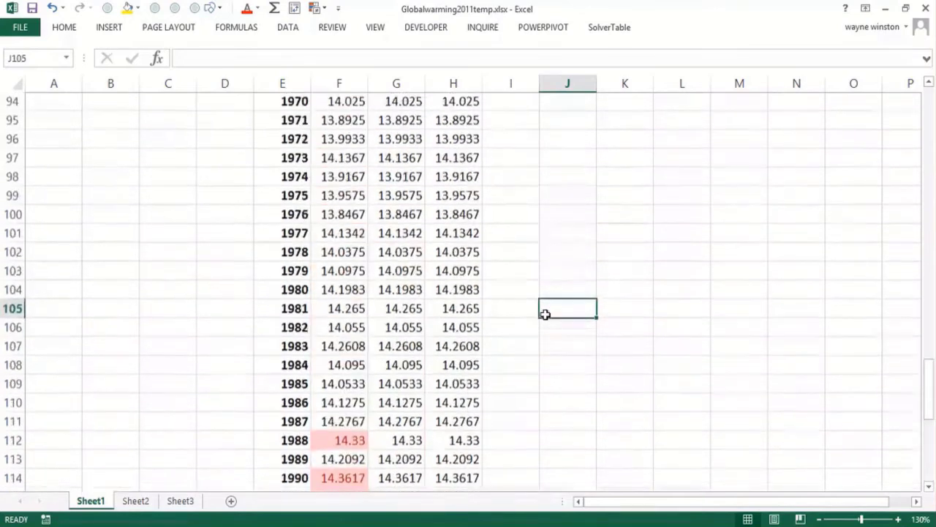
key("Page_Down")
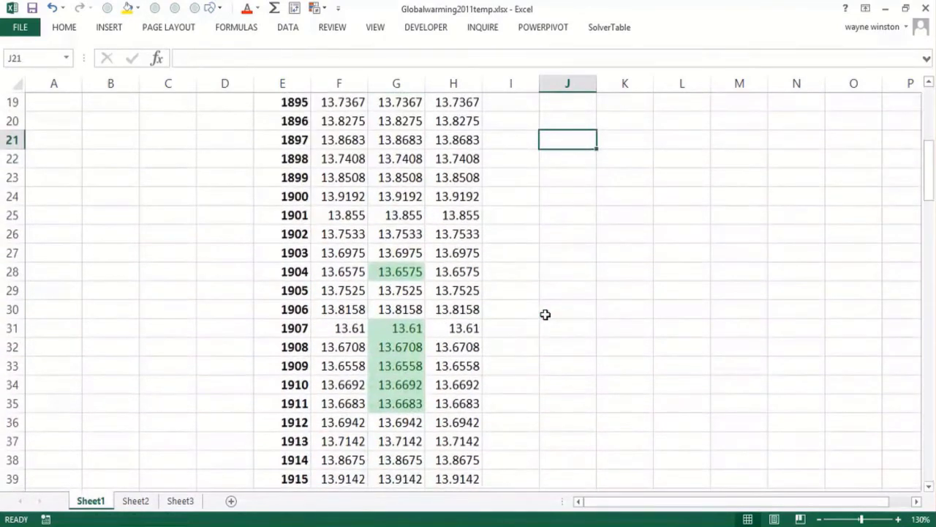
key("Page_Up")
key("Page_Down")
key("Page_Down")
key("Page_Down")
key("Page_Down")
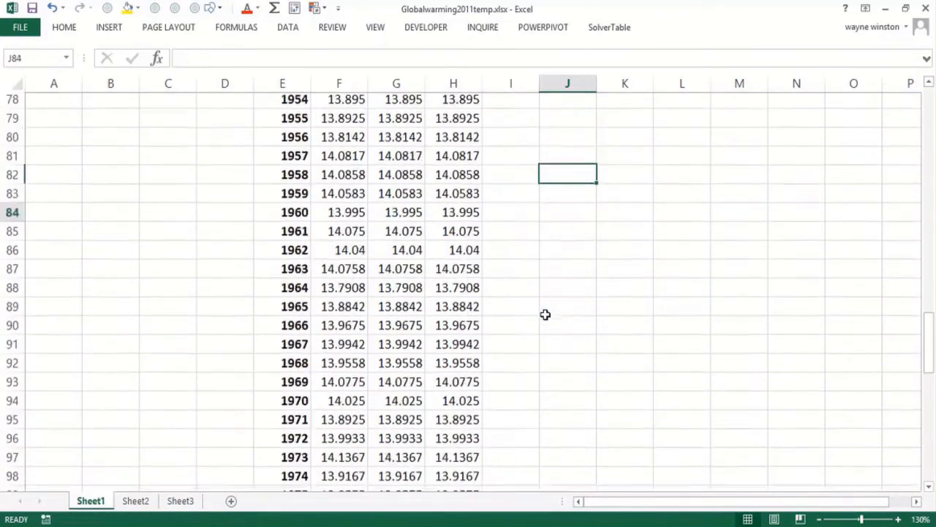
key("Page_Up")
key("Page_Up")
key("Page_Up")
key("Page_Up")
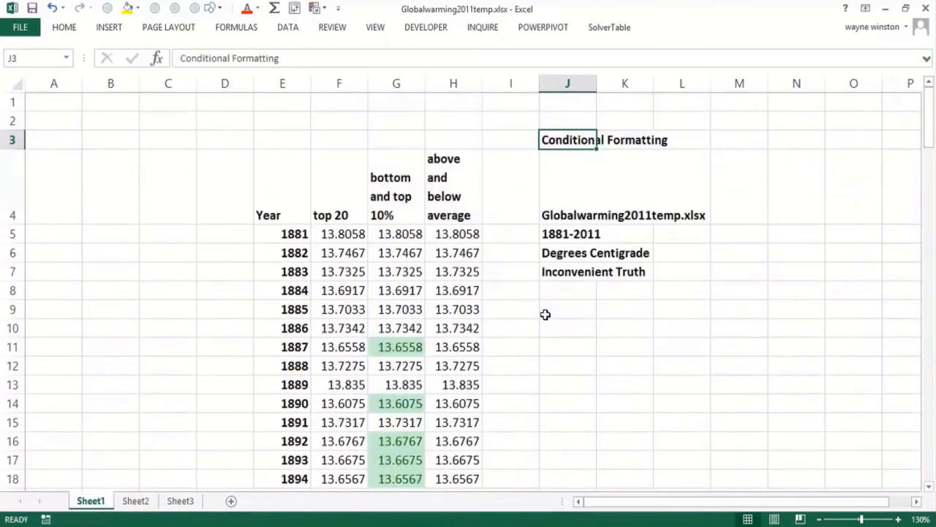
Apply an Above Average conditional formatting rule to H5:H135 with Light Red Fill with Dark Red Text
left_click(465, 239)
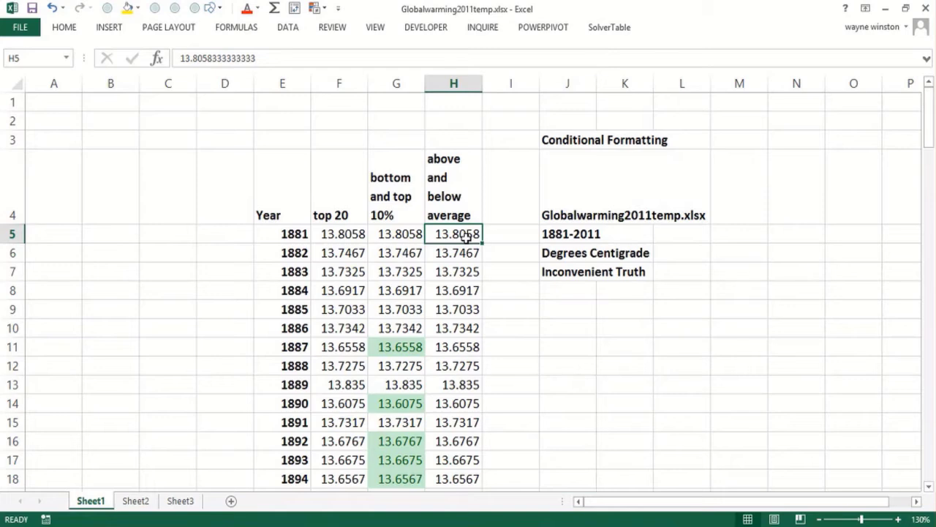
key("ctrl+shift+Down")
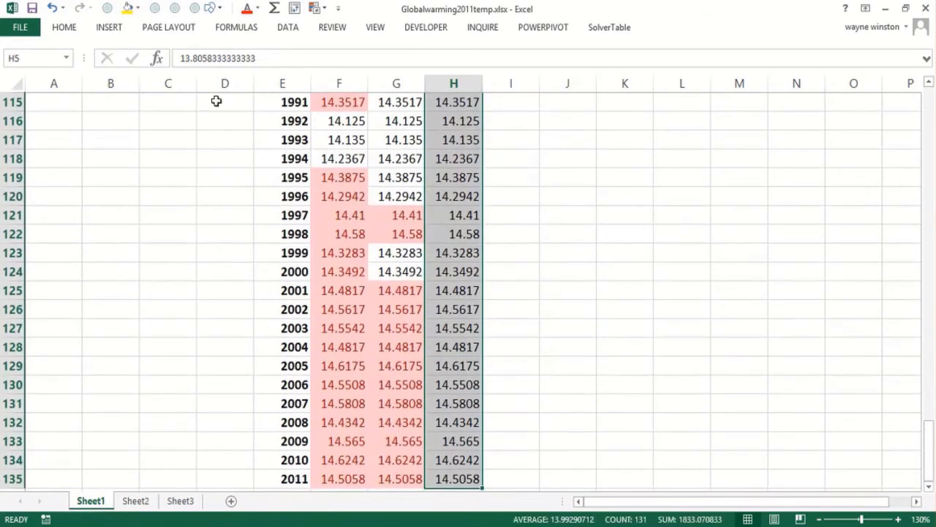
left_click(79, 31)
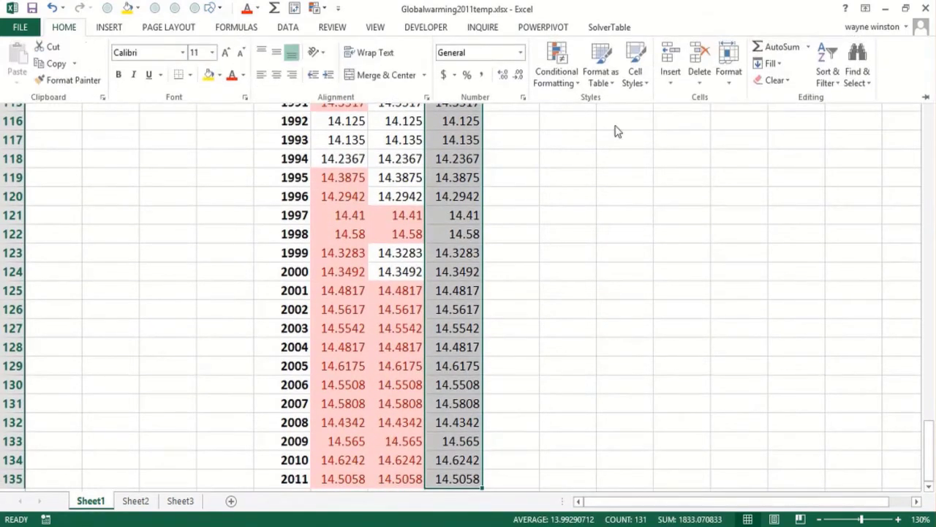
left_click(562, 75)
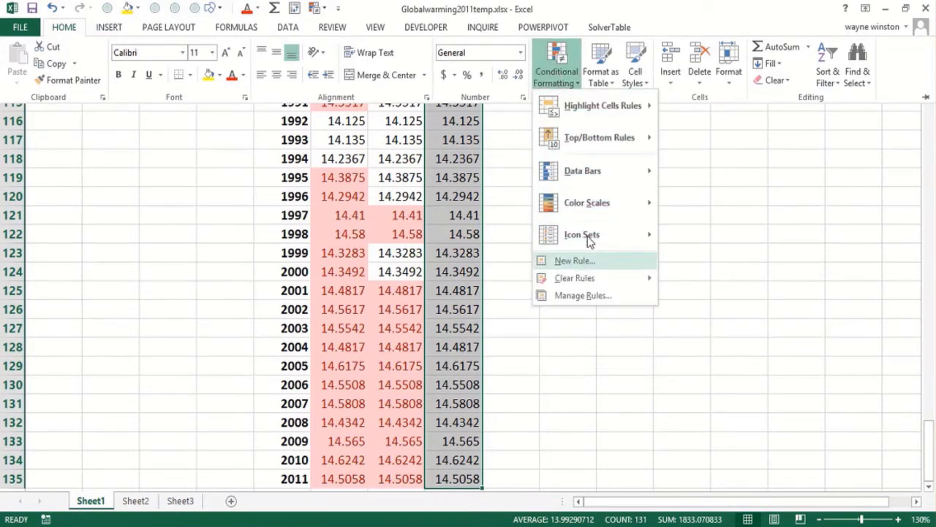
mouse_move(617, 139)
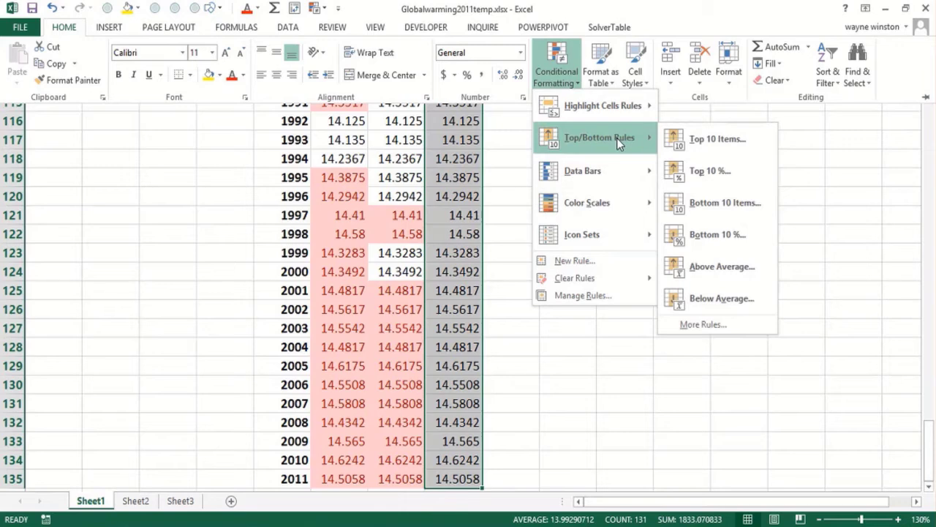
left_click(711, 267)
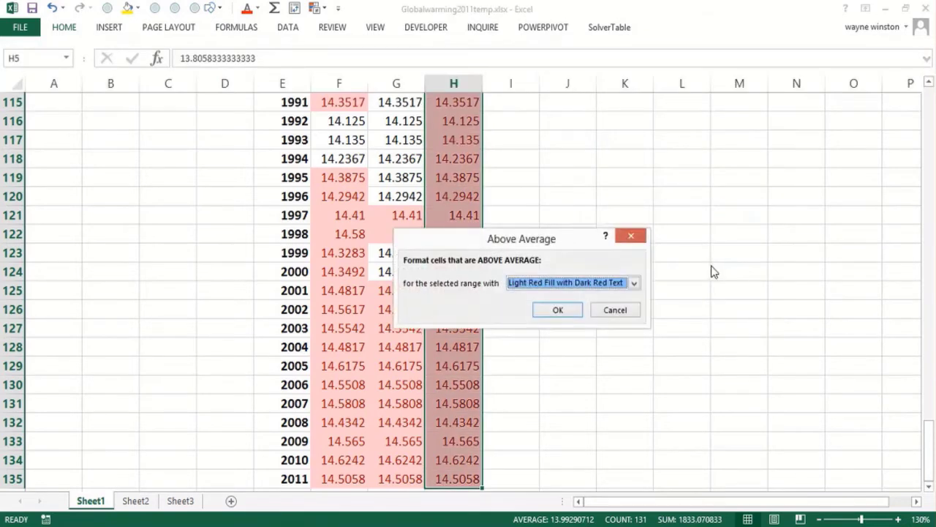
left_click(561, 310)
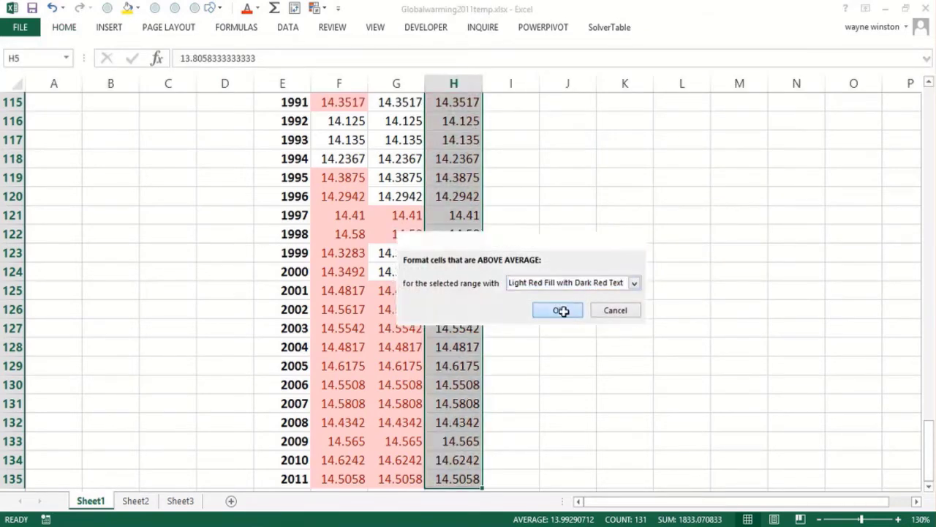
Apply a Below Average conditional formatting rule to H5:H135 with Green Fill with Dark Green Text
left_click(65, 27)
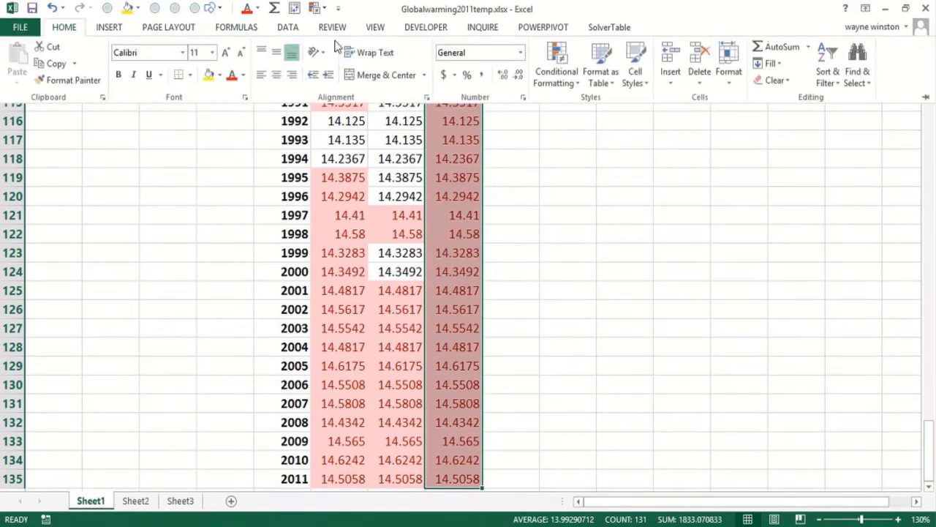
left_click(549, 86)
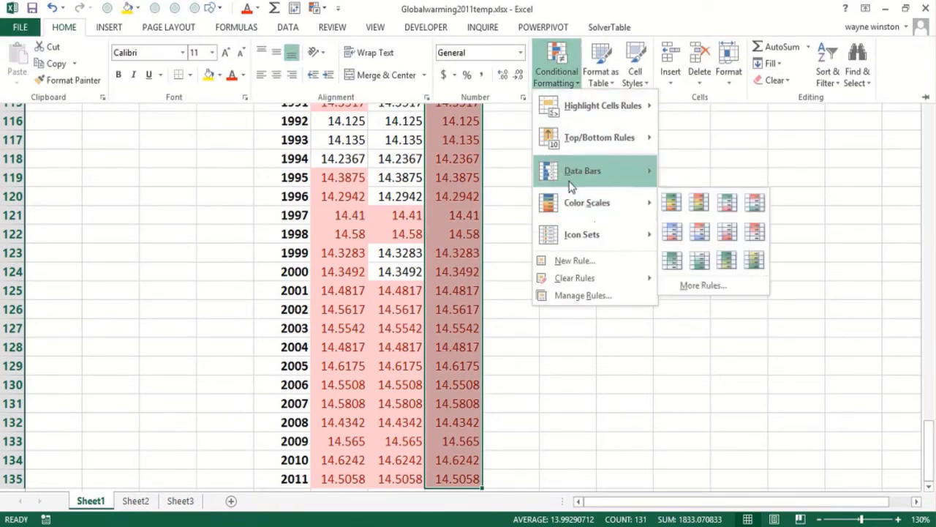
mouse_move(594, 154)
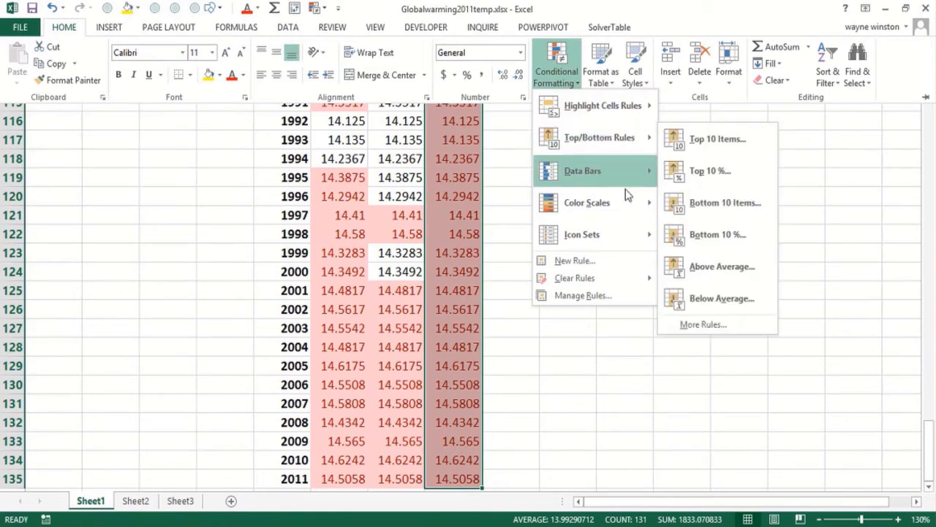
left_click(719, 300)
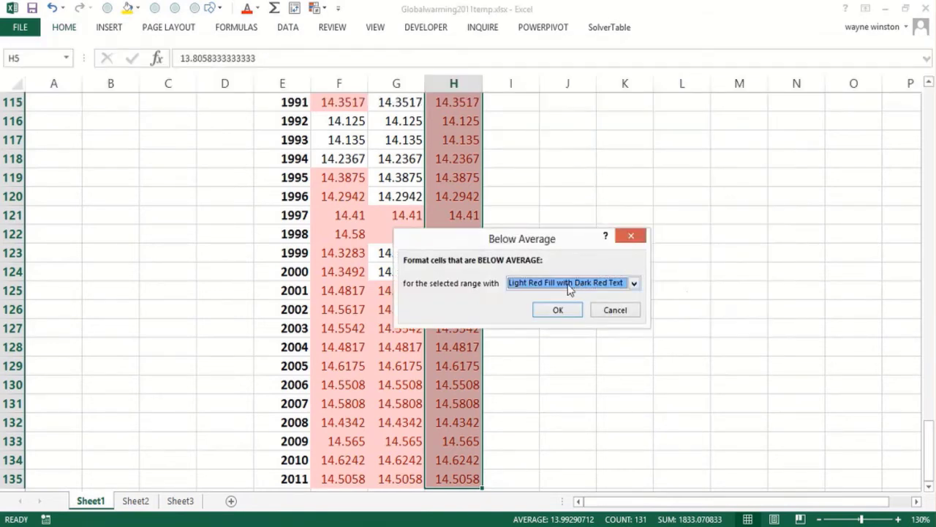
left_click(639, 285)
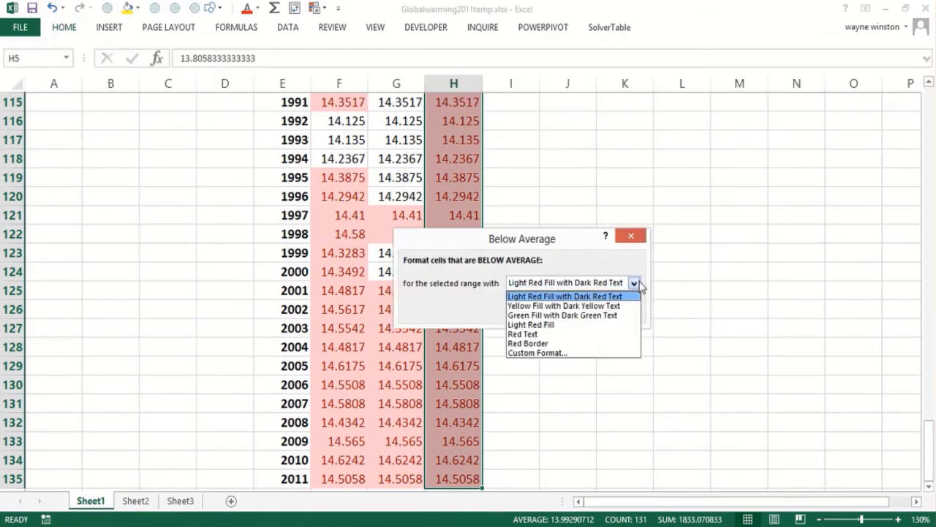
left_click(579, 318)
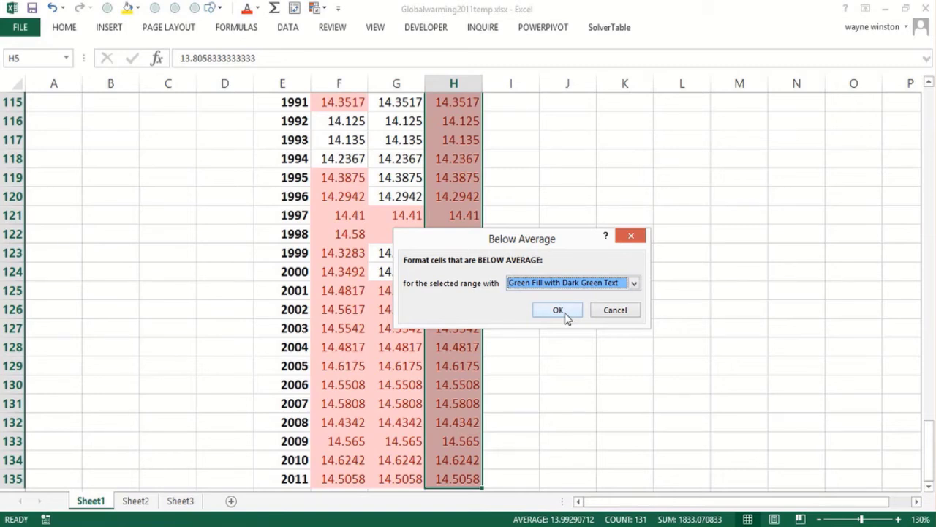
left_click(558, 310)
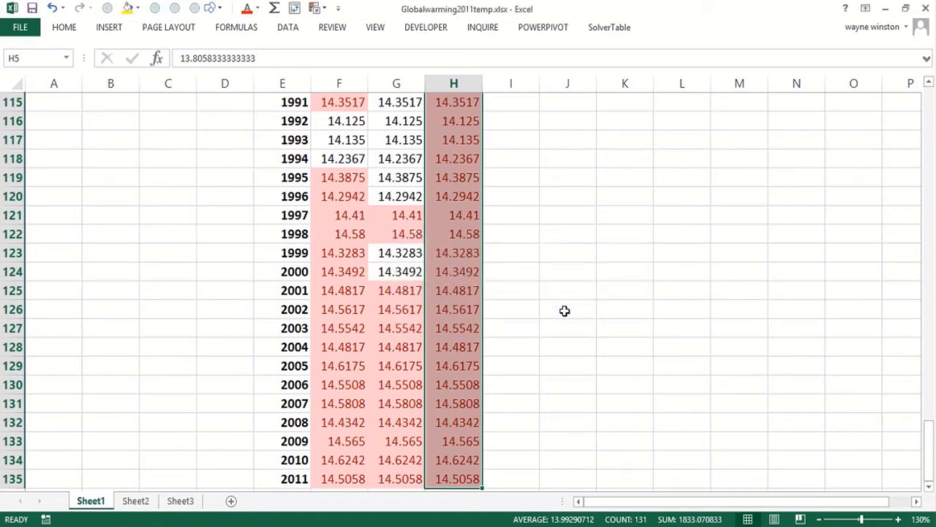
Examine how the red and green highlights in the "above and below average" column are distributed across 1881-2011
left_click(564, 312)
scroll(564, 312, "up", 7)
left_click(565, 311)
key("Page_Down")
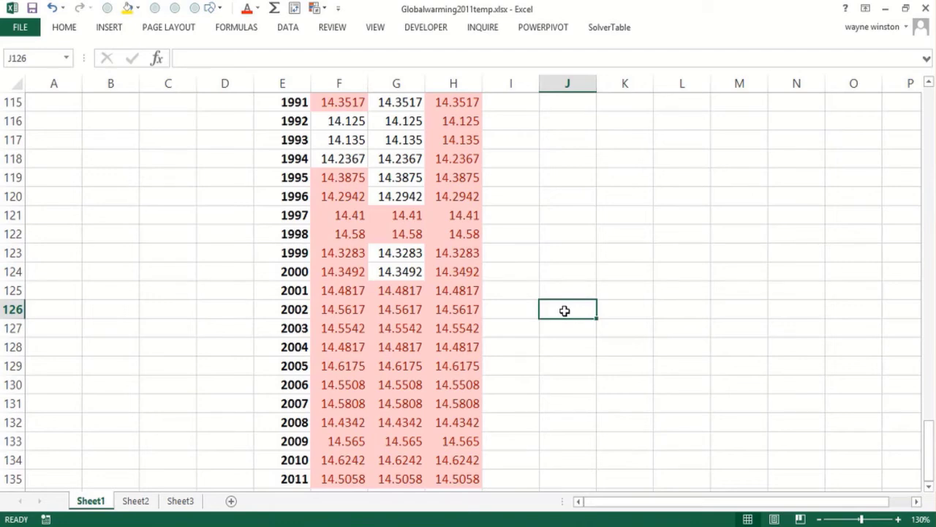
key("Page_Up")
key("Page_Up")
key("Page_Up")
key("Page_Up")
key("Page_Up")
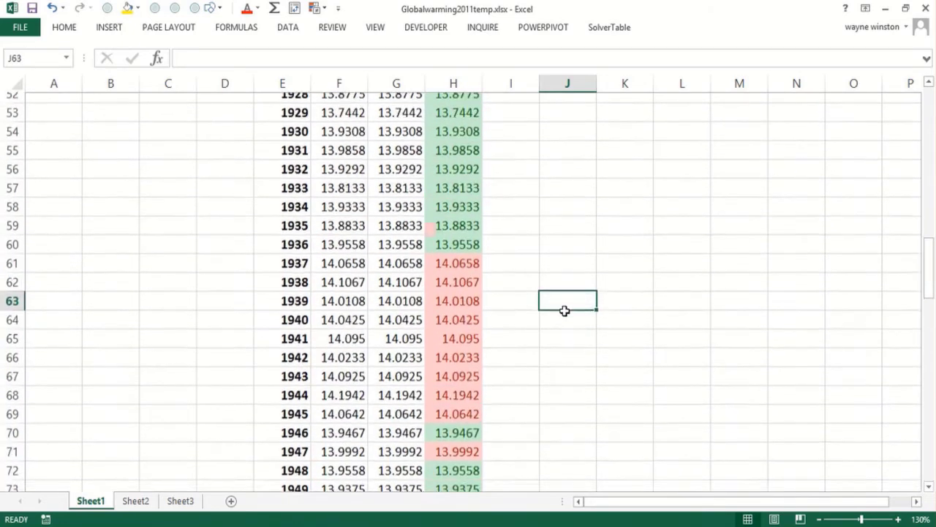
key("Page_Up")
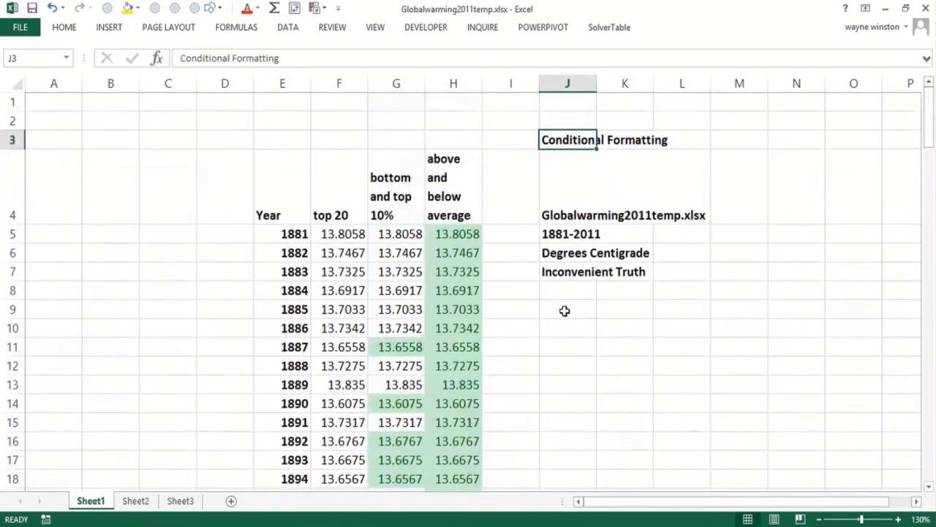
key("Page_Down")
key("Page_Down")
key("Page_Down")
key("Page_Up")
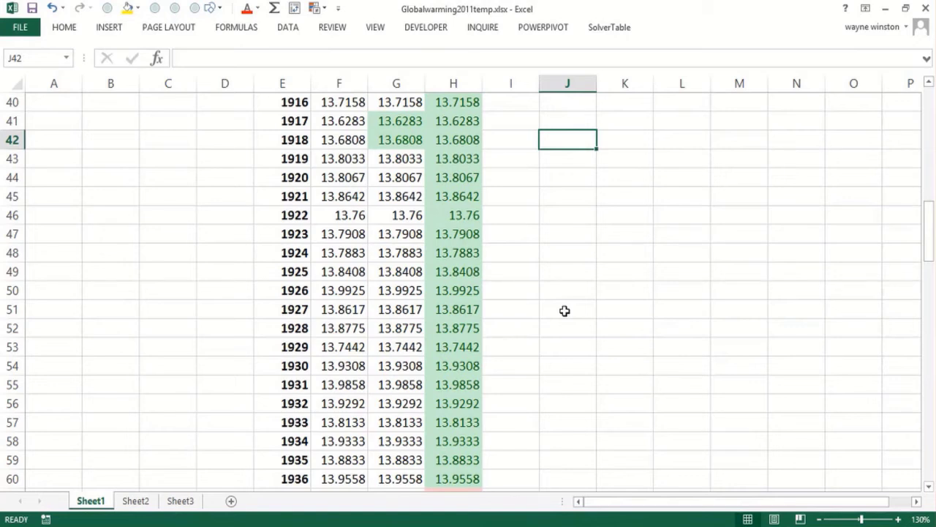
key("Up")
key("Up")
key("Up")
key("Up")
key("Up")
key("Up")
key("Up")
key("Up")
key("Up")
key("Up")
key("Up")
key("Up")
key("Up")
key("Up")
key("Up")
key("Up")
key("Up")
key("Up")
key("Up")
key("Up")
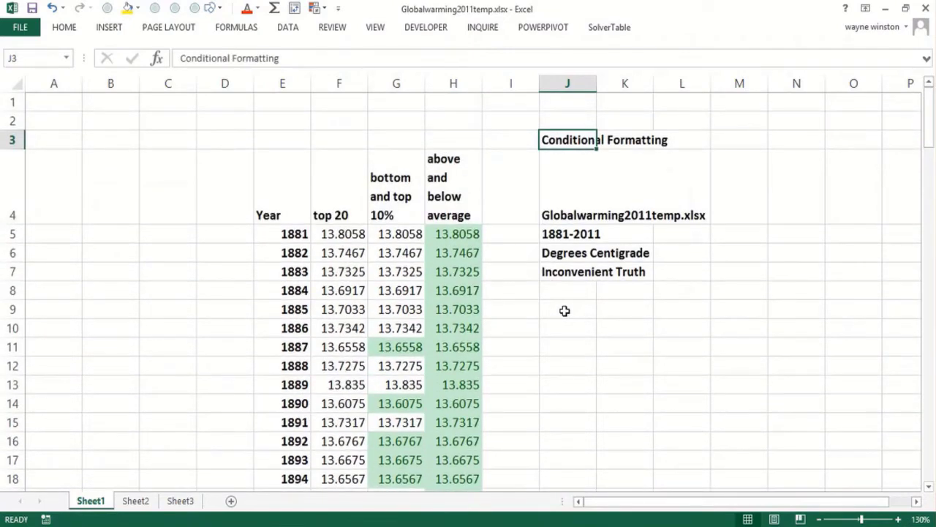
Examine the highlights in the "top 20" column from the 1880s through the 1990s, checking the 1988 row, and return to the first rows
left_click(293, 310)
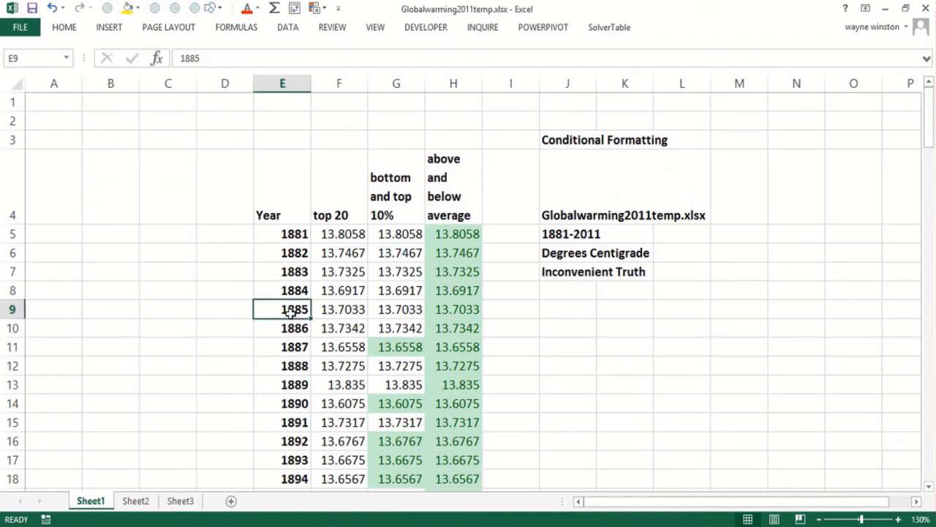
left_click(296, 329)
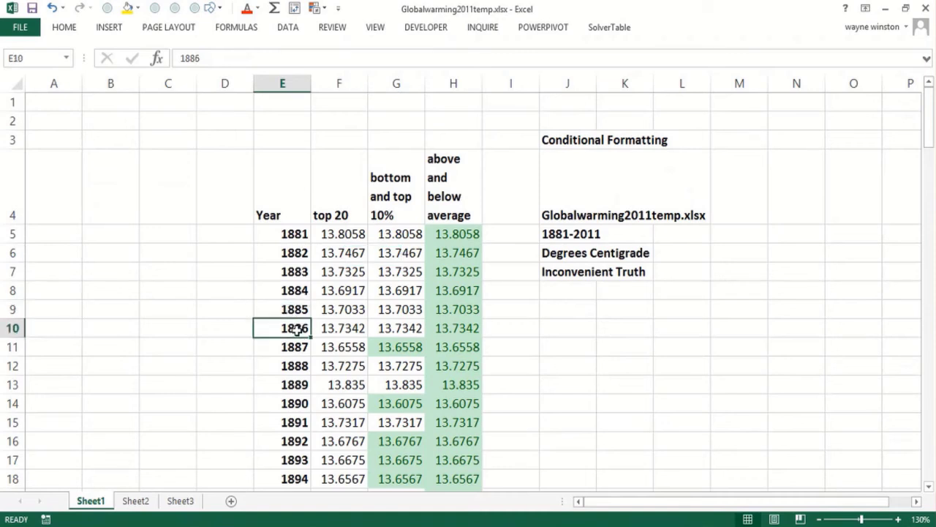
left_click(347, 366)
key("ctrl+Down")
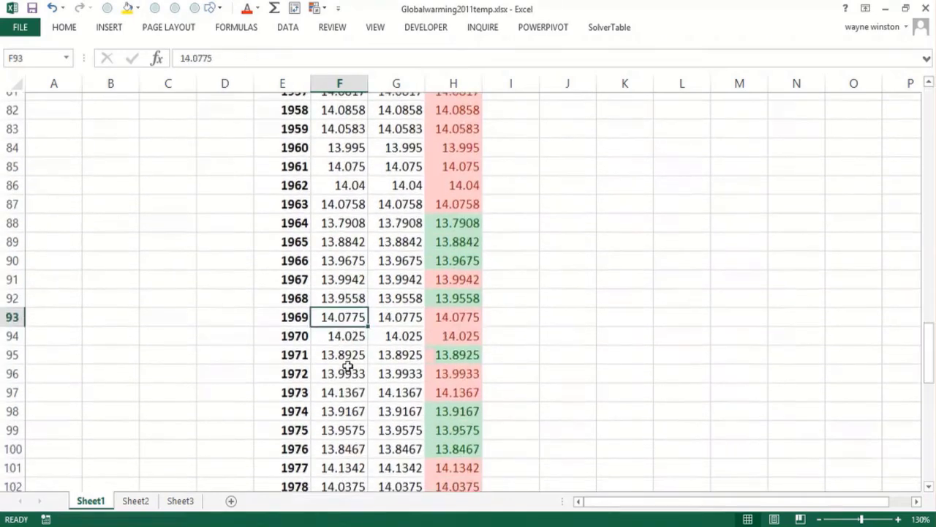
key("Page_Up")
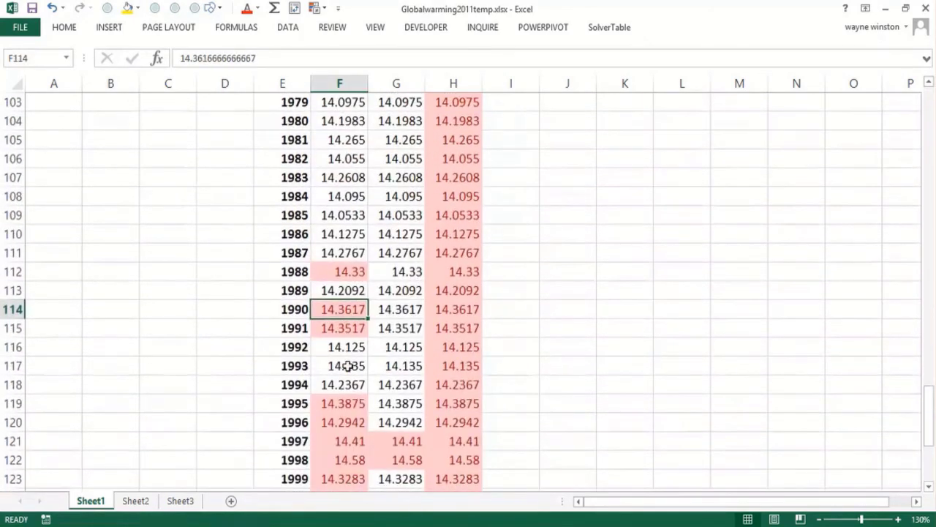
left_click(275, 275)
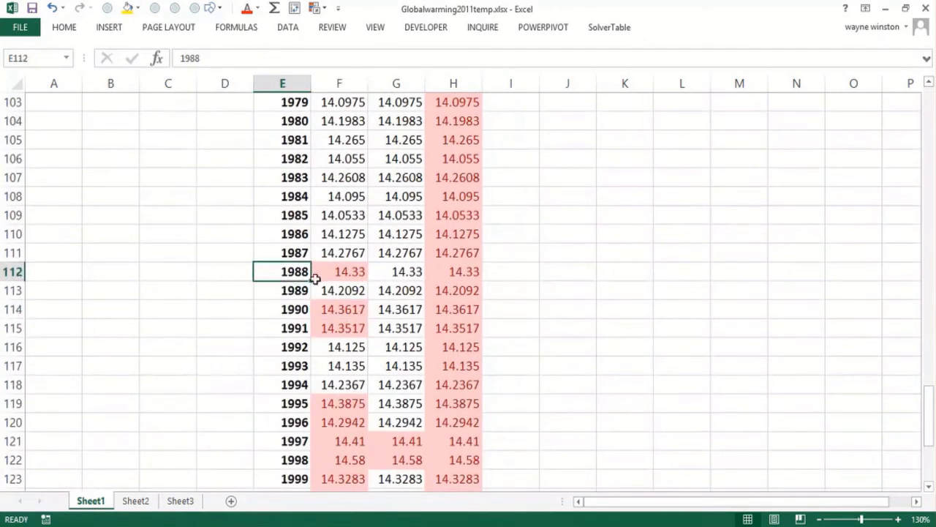
left_click(344, 272)
left_click(291, 272)
left_click(337, 280)
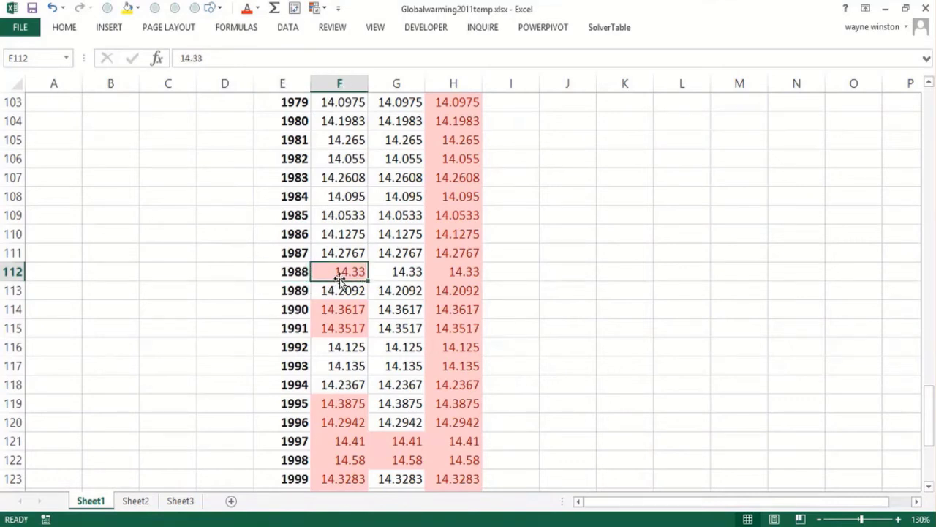
key("Page_Up")
key("Page_Up")
key("Page_Up")
key("Page_Up")
key("Page_Up")
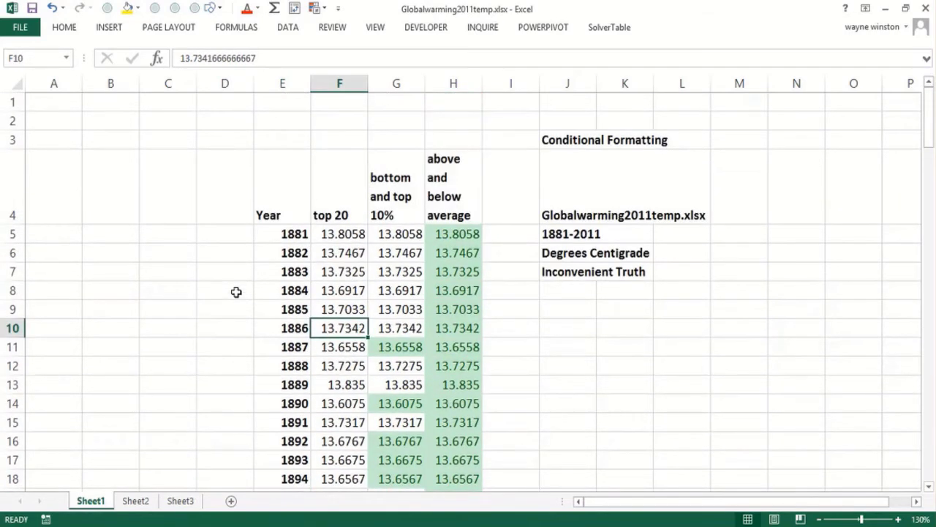
left_click(568, 292)
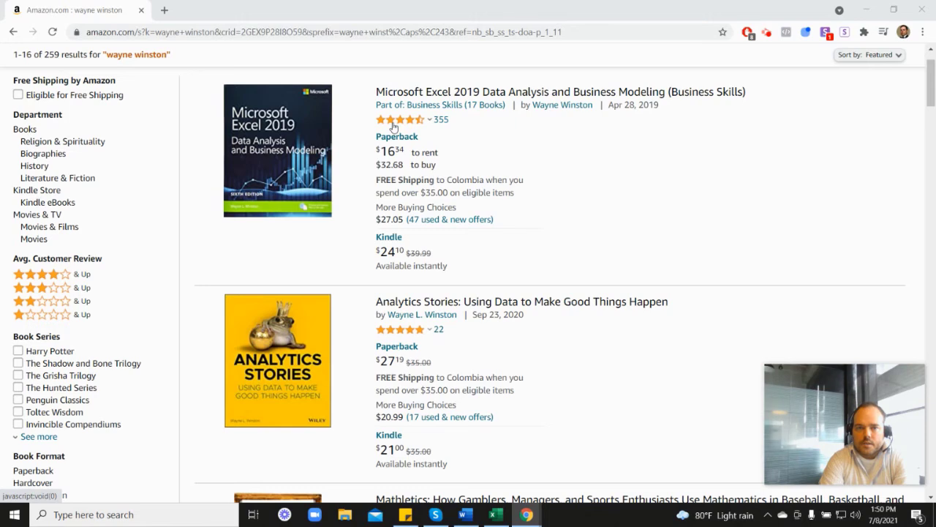
Look through the author's Excel and analytics books in the Amazon search results, including Marketing Analytics
mouse_move(401, 126)
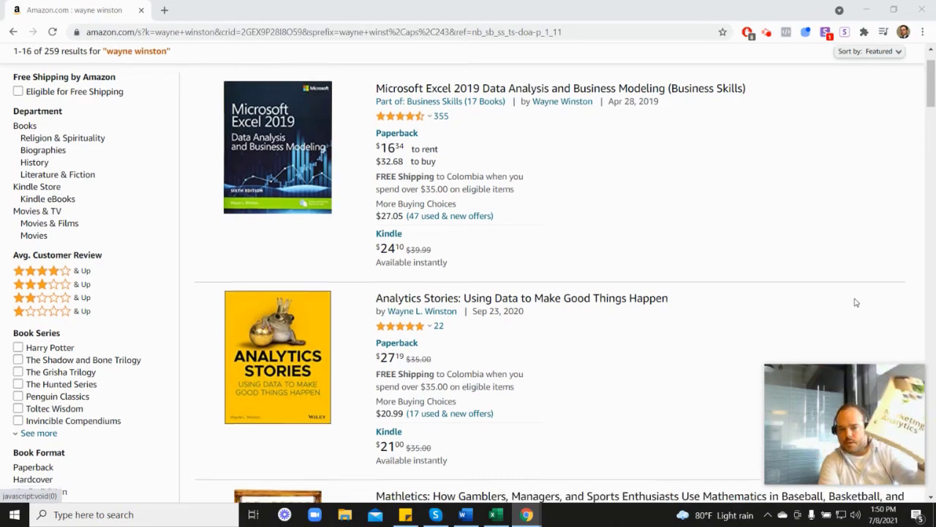
scroll(853, 292, "down", 7)
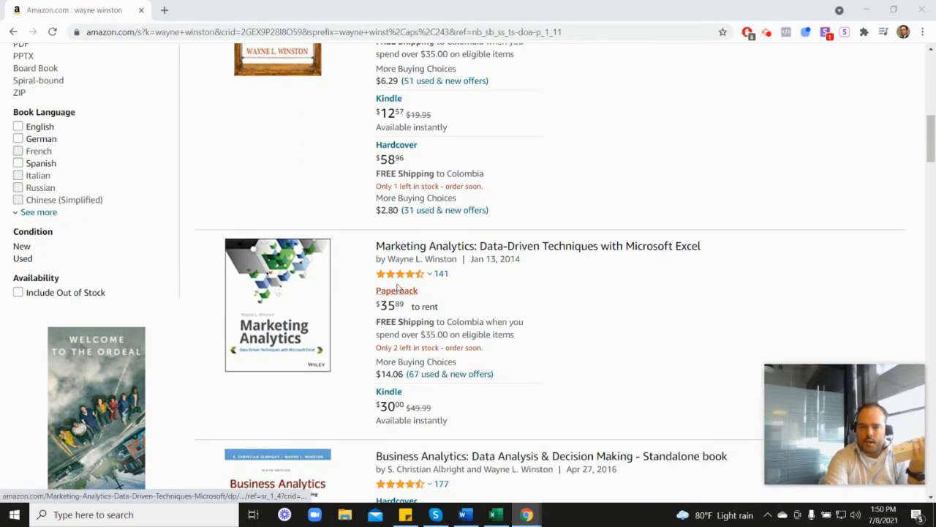
scroll(544, 278, "up", 4)
scroll(545, 278, "up", 2)
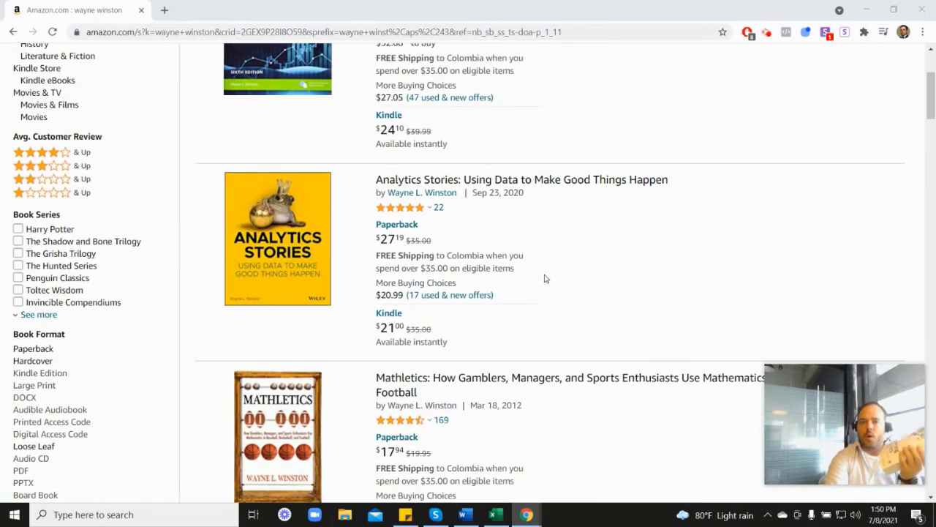